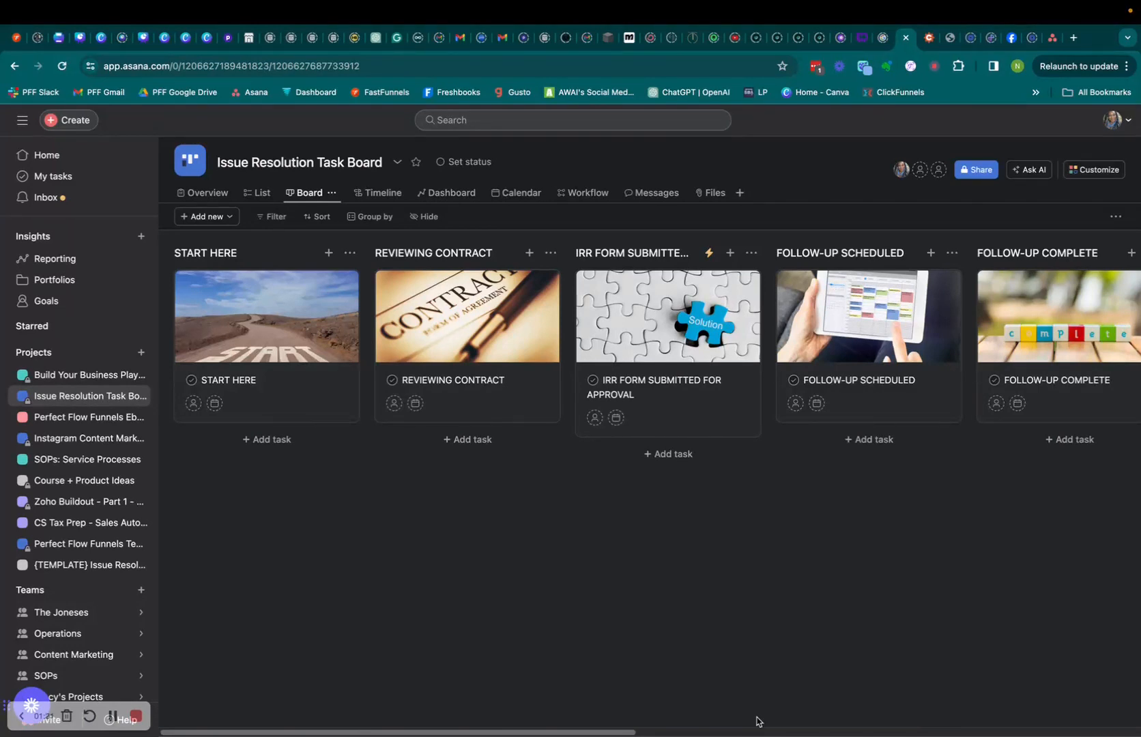
Scroll to the board's end and add a new section named ISSUE RESOLVED.
left_click_drag(597, 734, 490, 718)
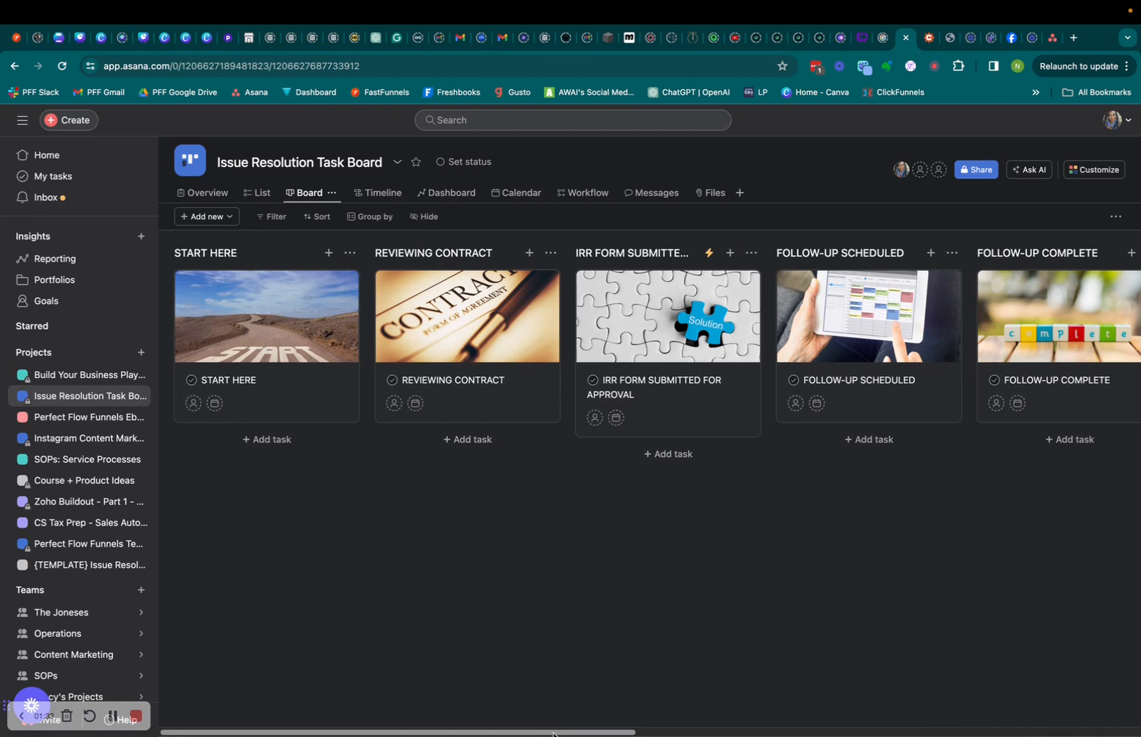
mouse_move(552, 733)
left_mouse_down()
mouse_move(1044, 734)
mouse_move(552, 736)
left_mouse_up()
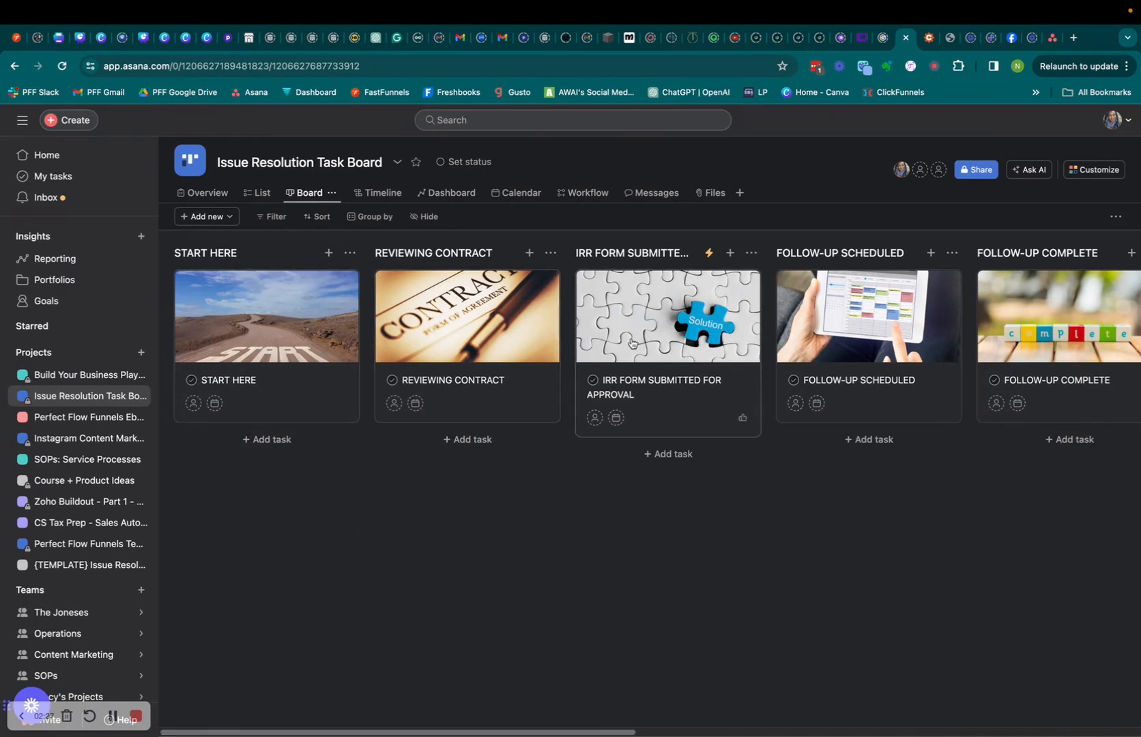
left_click_drag(622, 732, 933, 732)
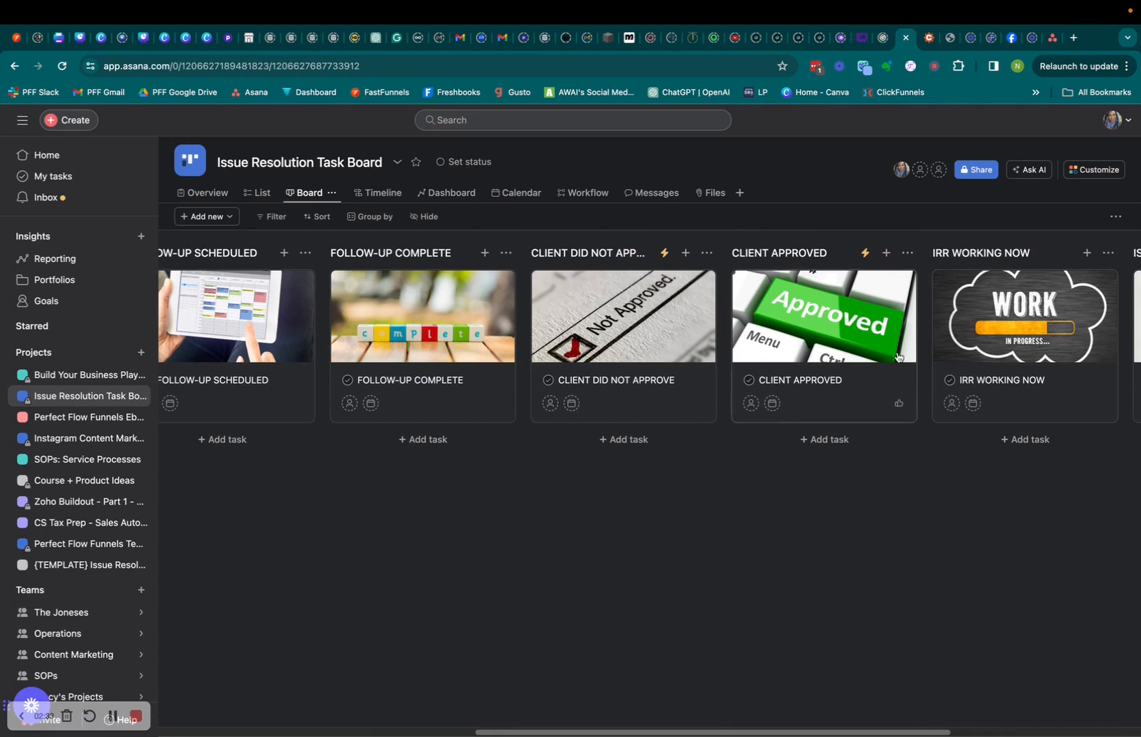
left_click_drag(914, 731, 1106, 732)
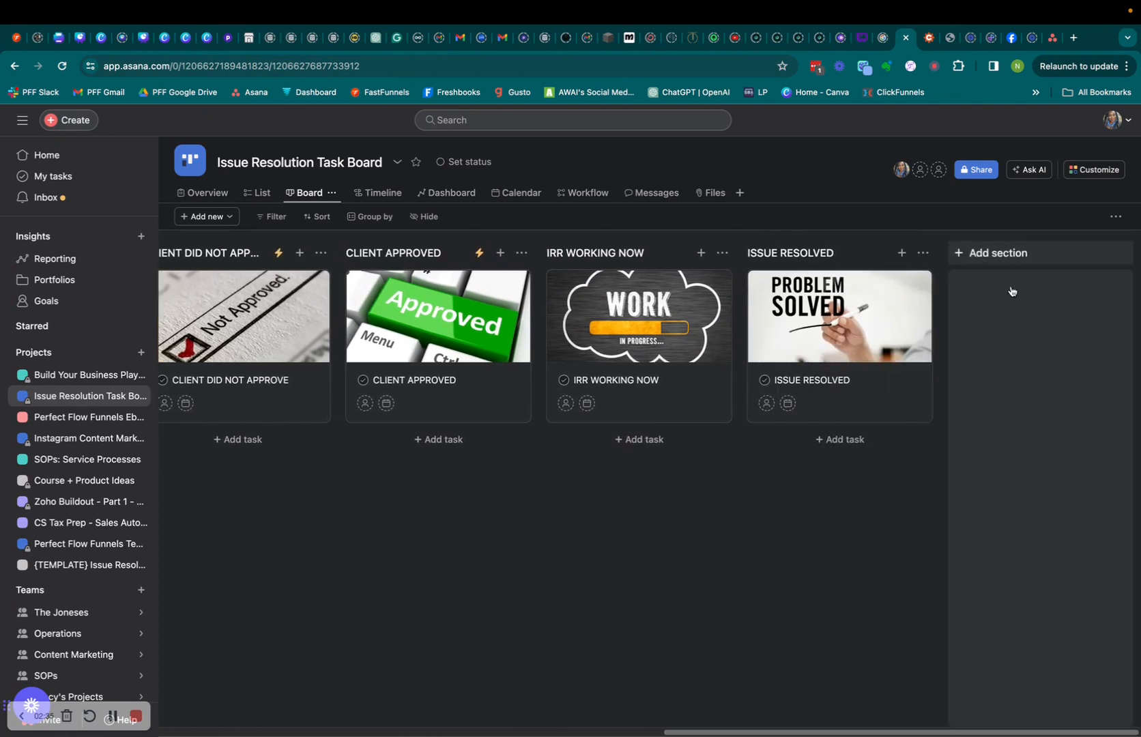
left_click(990, 258)
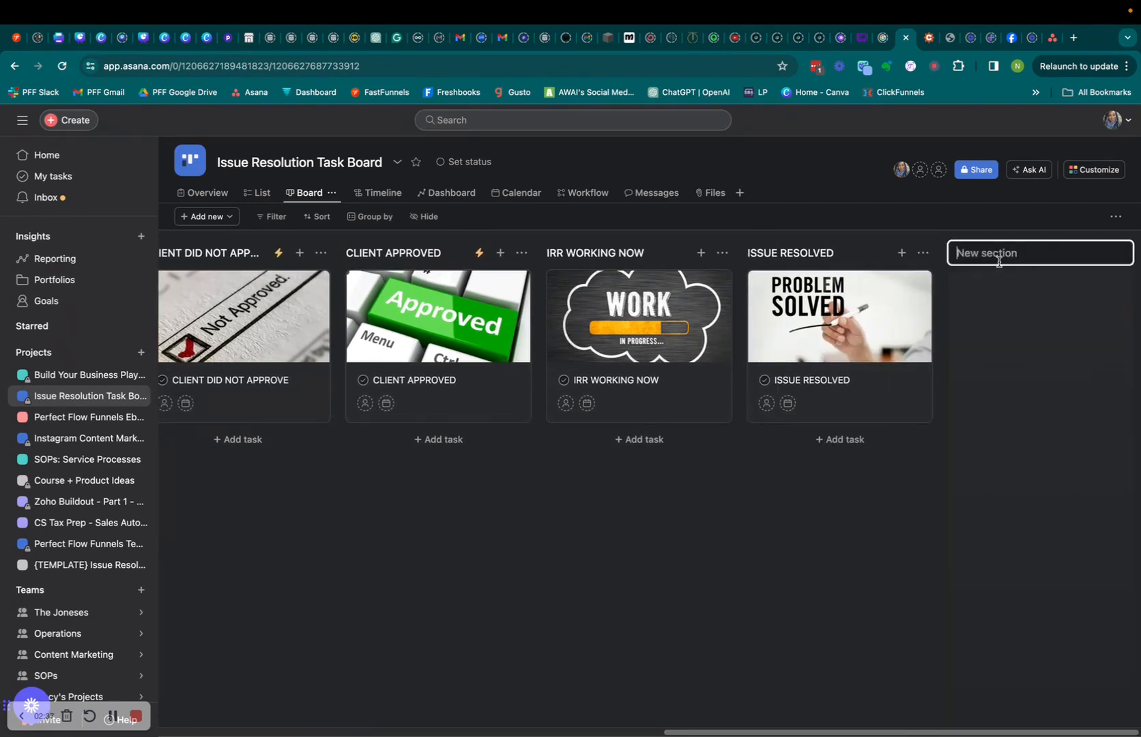
type("ISSUE RESOLVED")
key("Return")
Add a blank task named ISSUE RESOLVED to the new section.
left_click(840, 290)
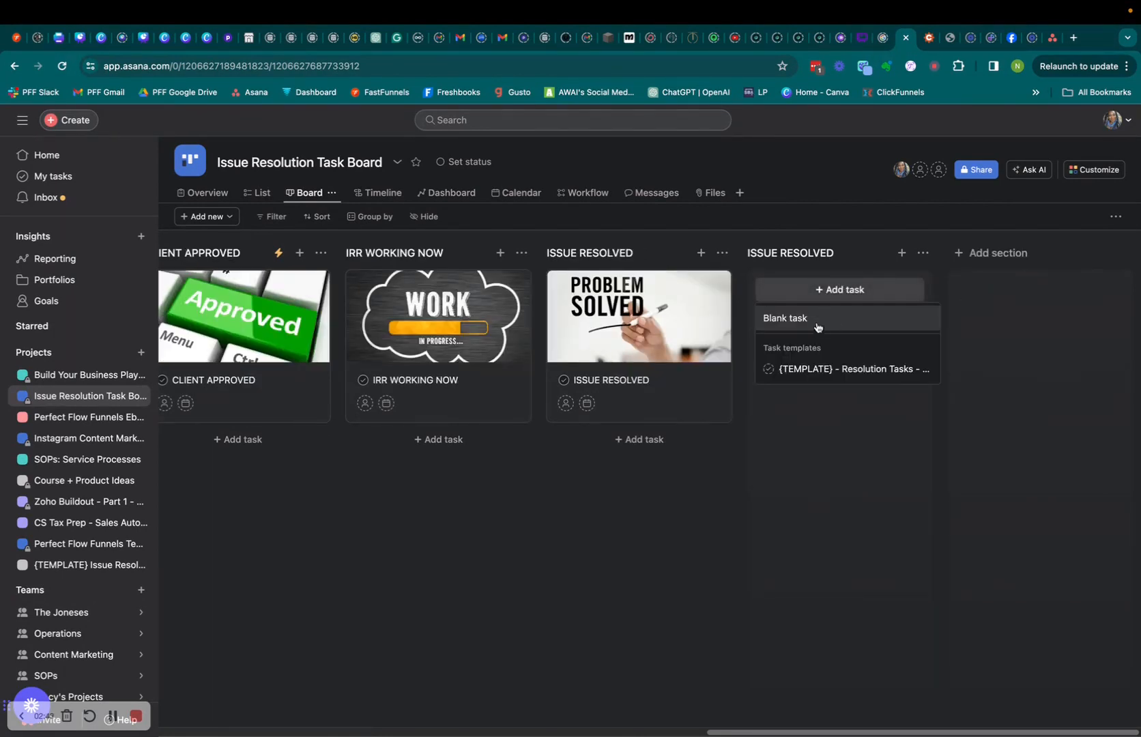
left_click(818, 319)
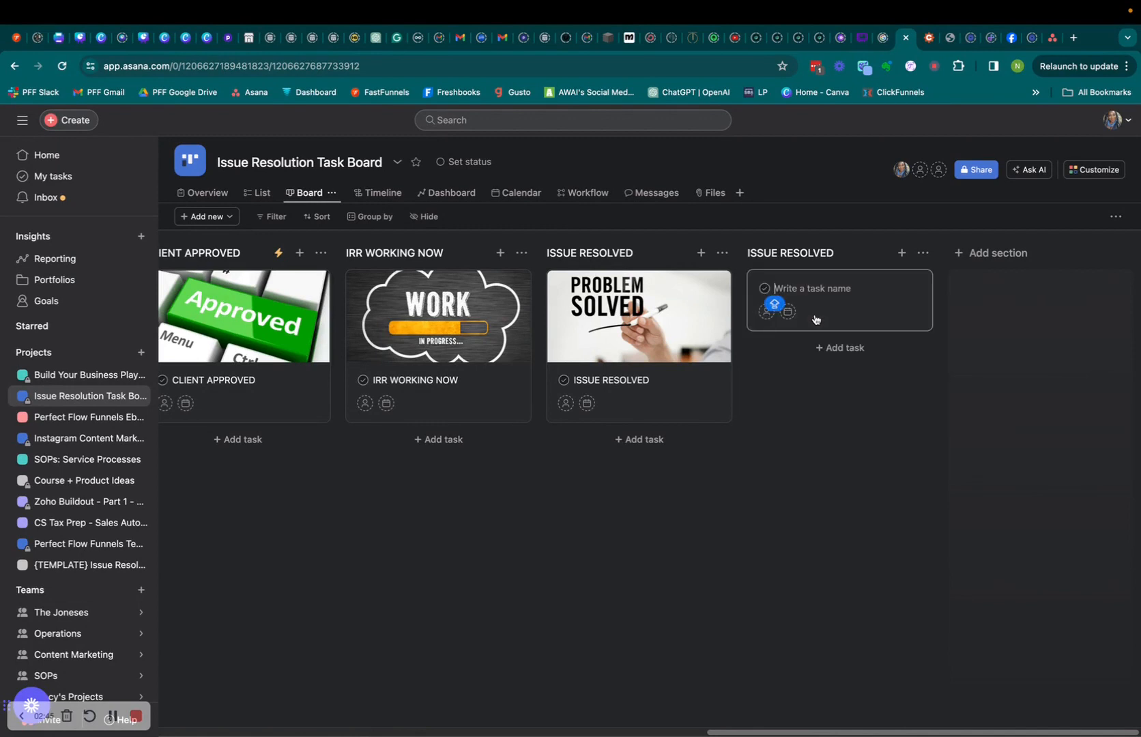
key("Caps_Lock")
type("issu")
key("BackSpace")
key("BackSpace")
key("BackSpace")
key("BackSpace")
type("ISSUE ")
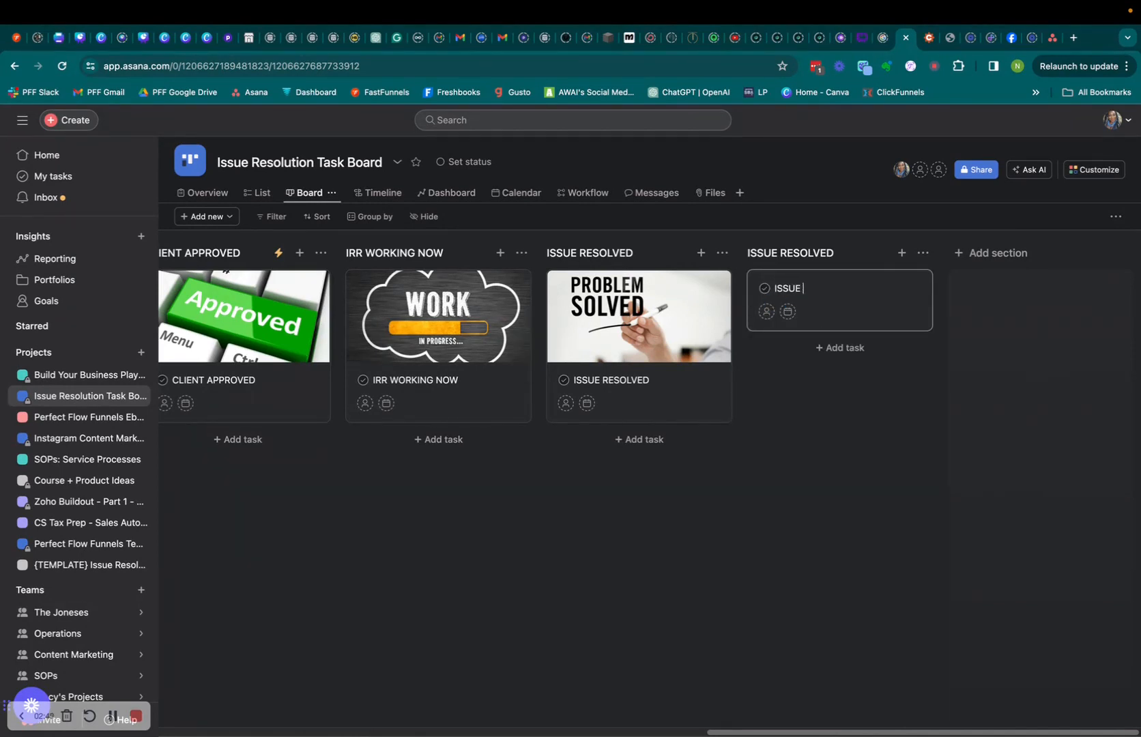
type("RESOLVED")
left_click(863, 525)
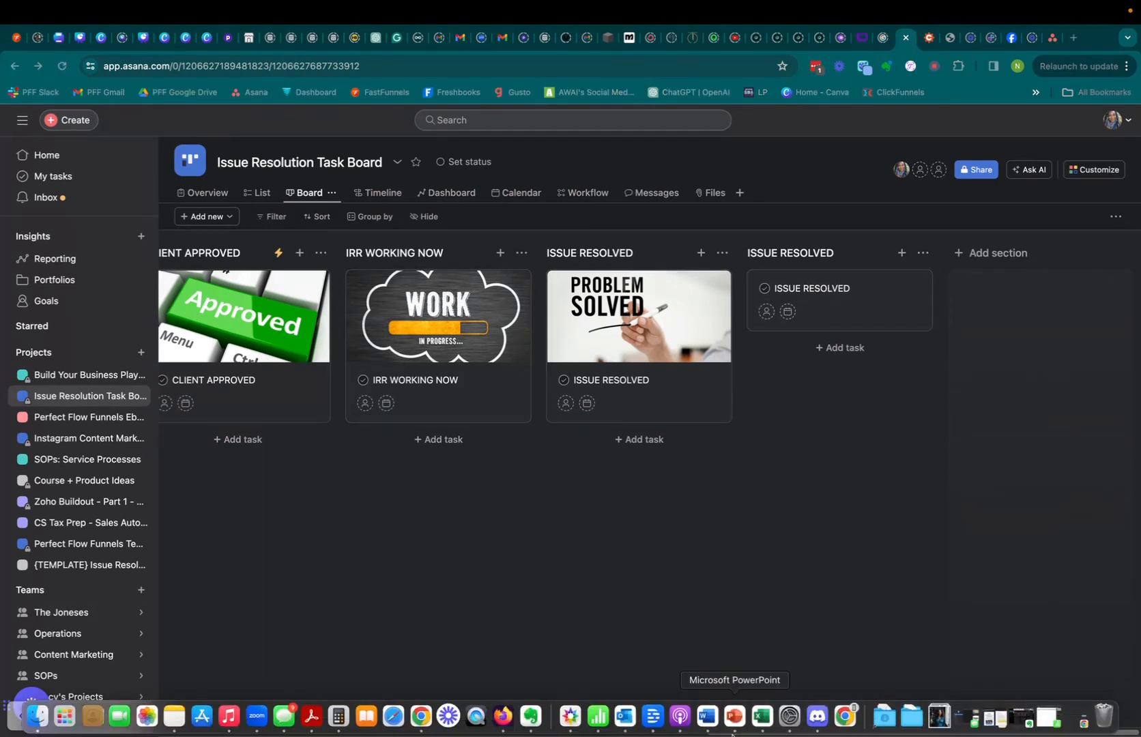
left_click(728, 711)
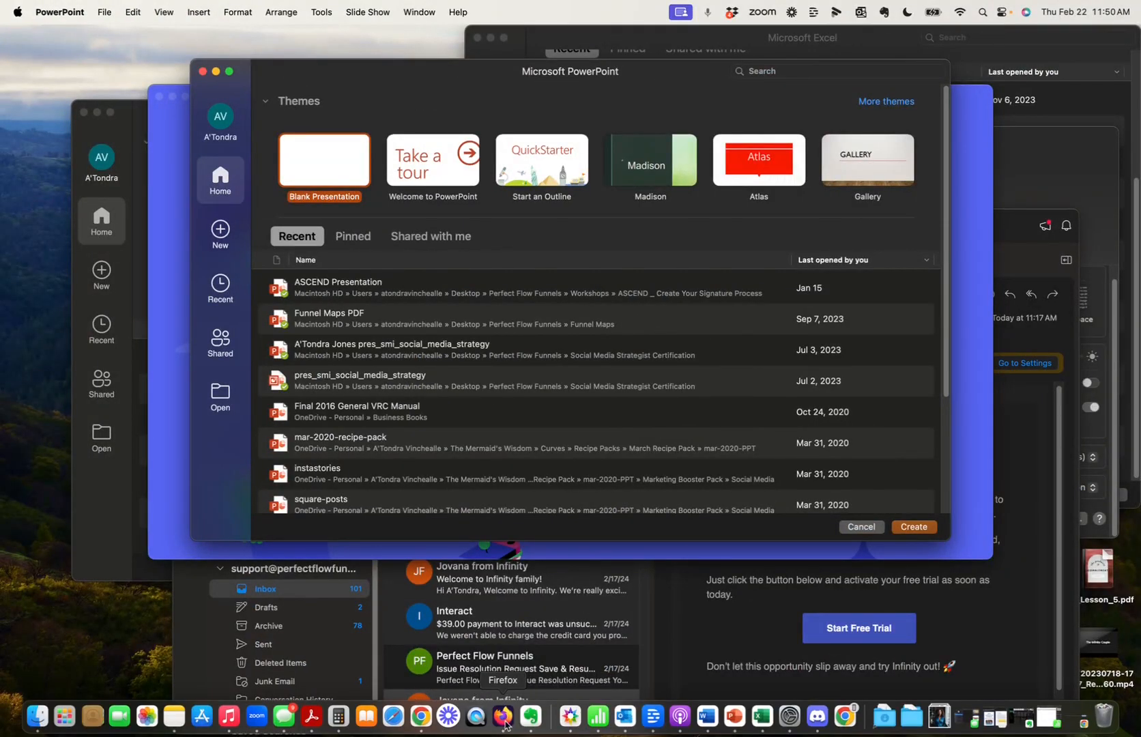
left_click(421, 716)
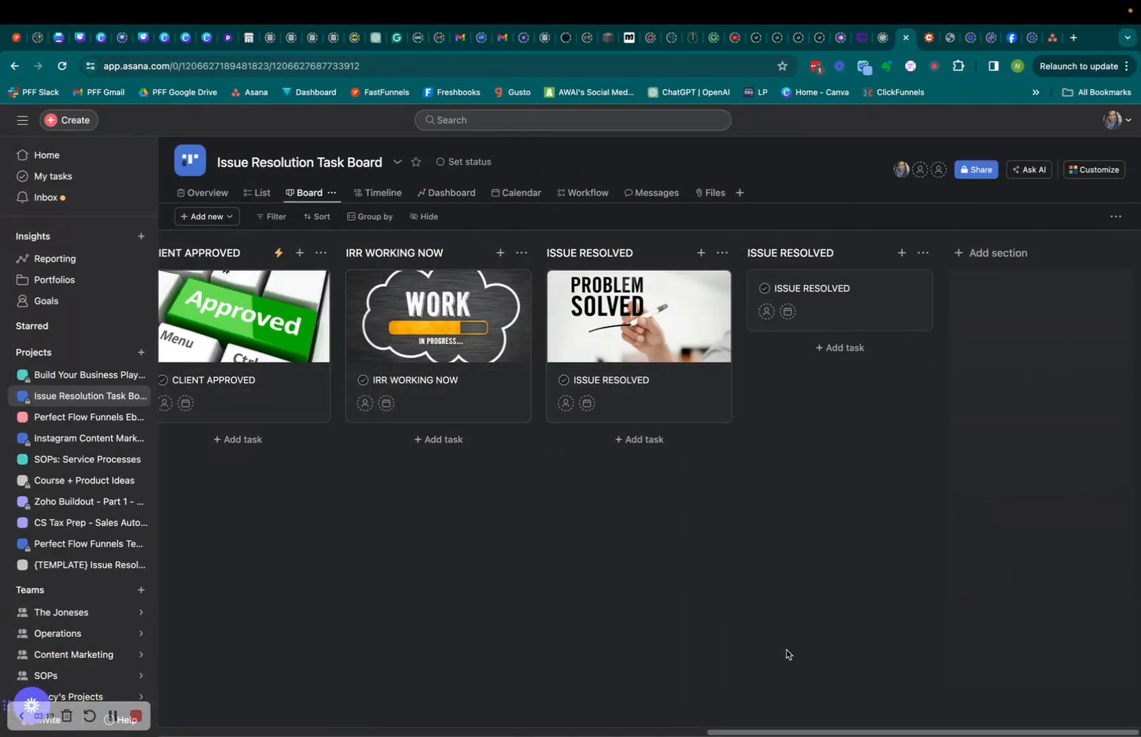
Delete the duplicate ISSUE RESOLVED section along with its one task, then return to the board's start.
left_click_drag(797, 734, 253, 695)
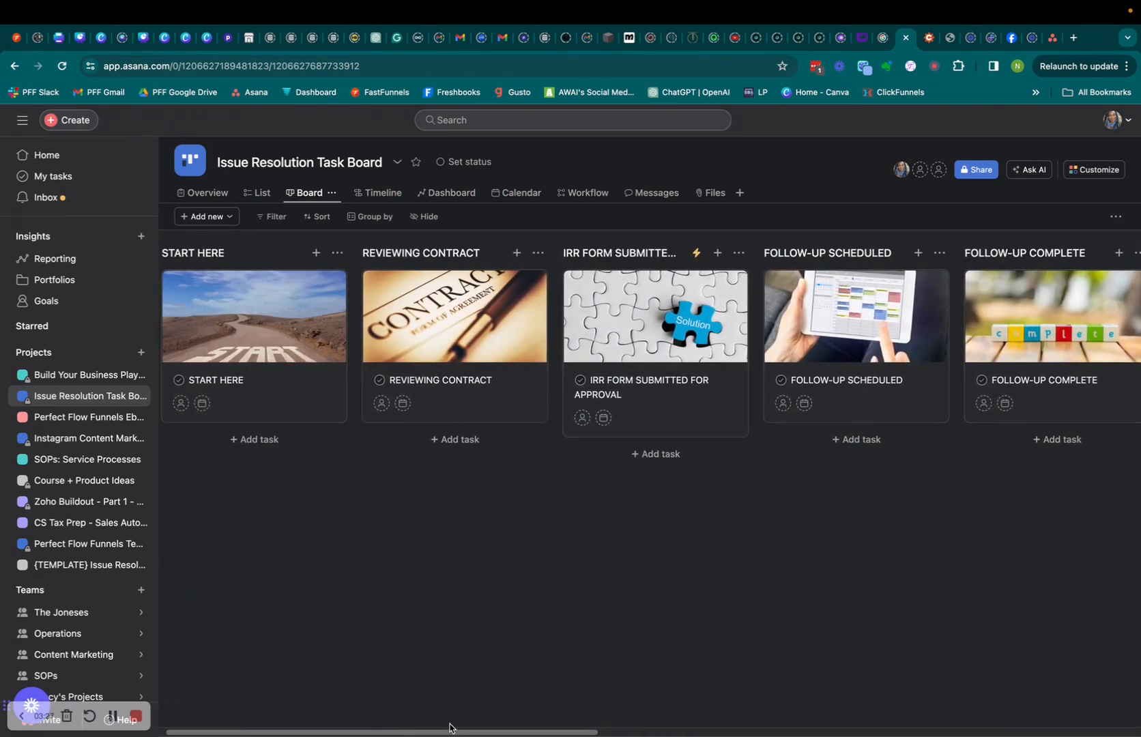
left_click_drag(464, 733, 1016, 724)
left_click(922, 254)
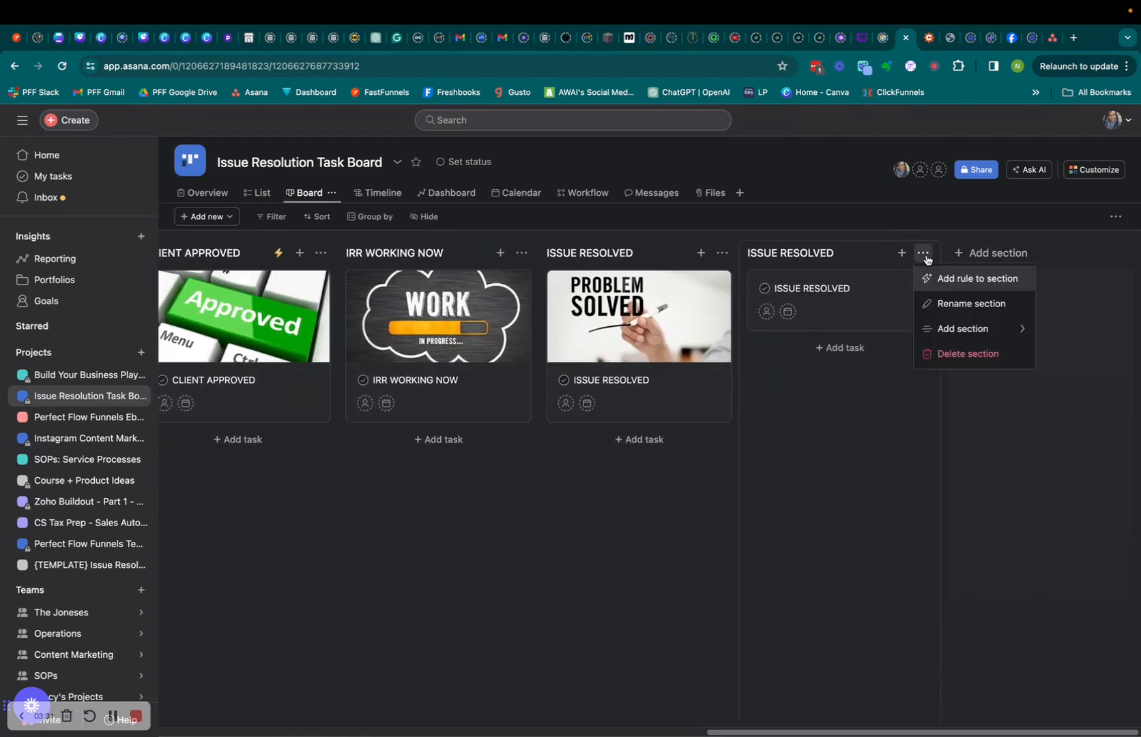
left_click(936, 357)
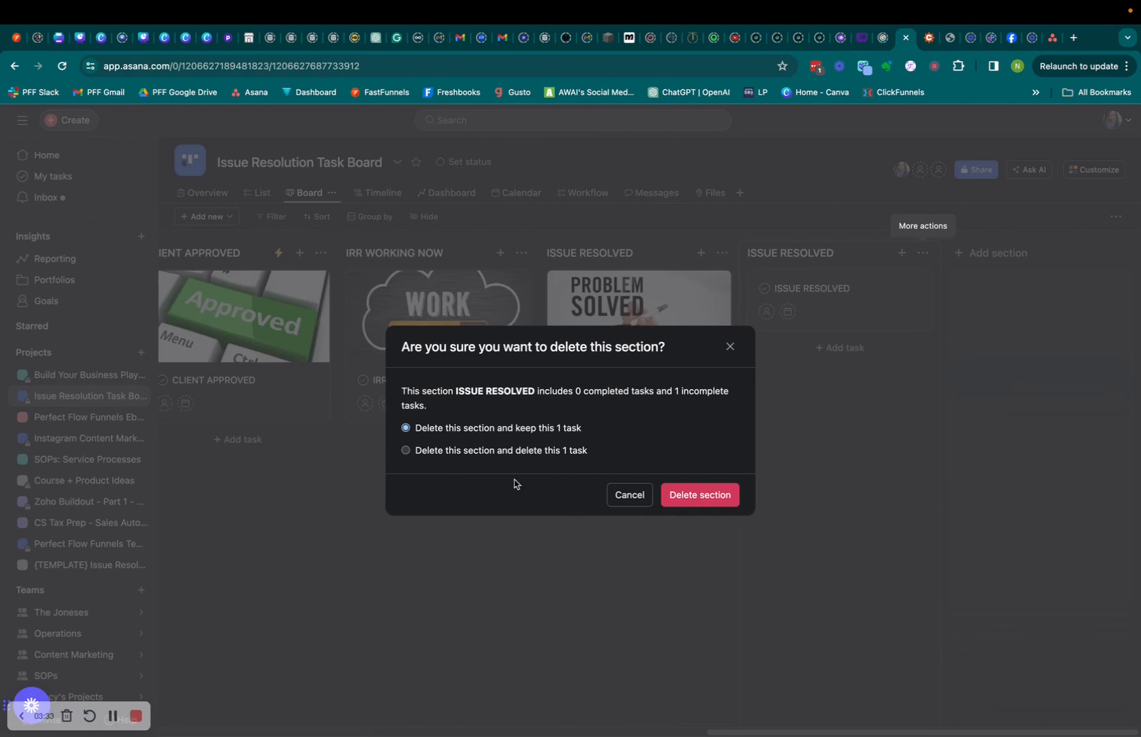
left_click(459, 450)
left_click(697, 495)
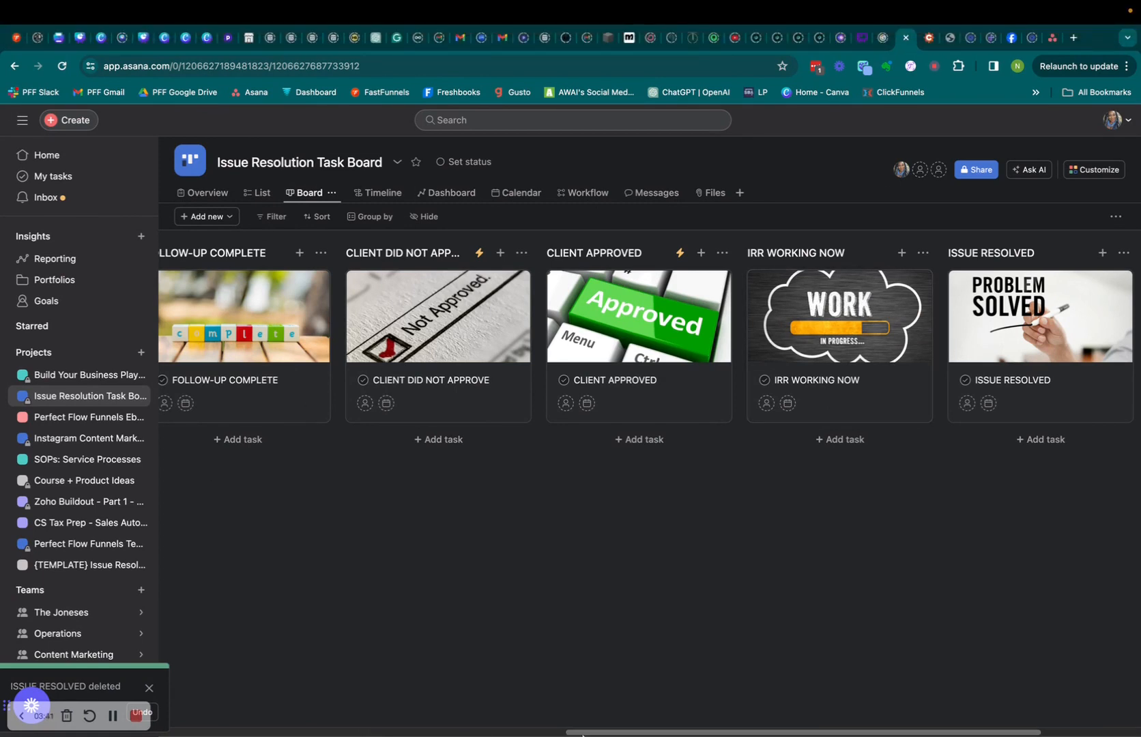
left_click(559, 733)
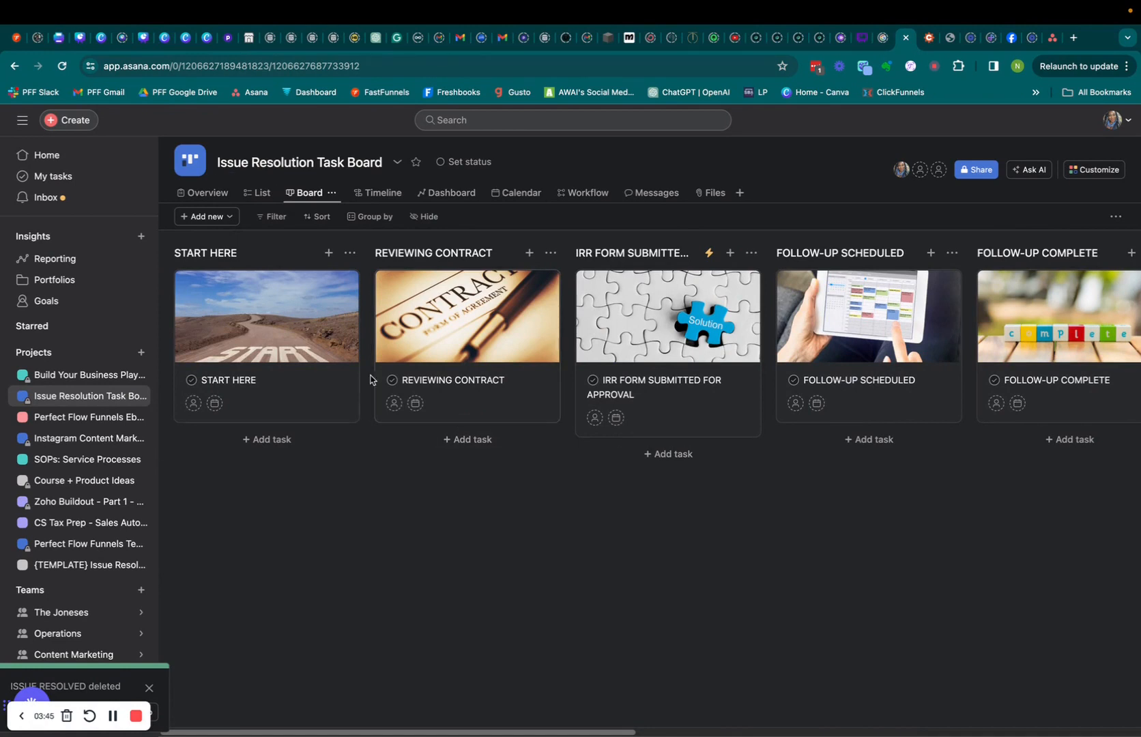
From the project Overview, open the Issue Resolution Task Board brief under Key resources.
left_click(212, 195)
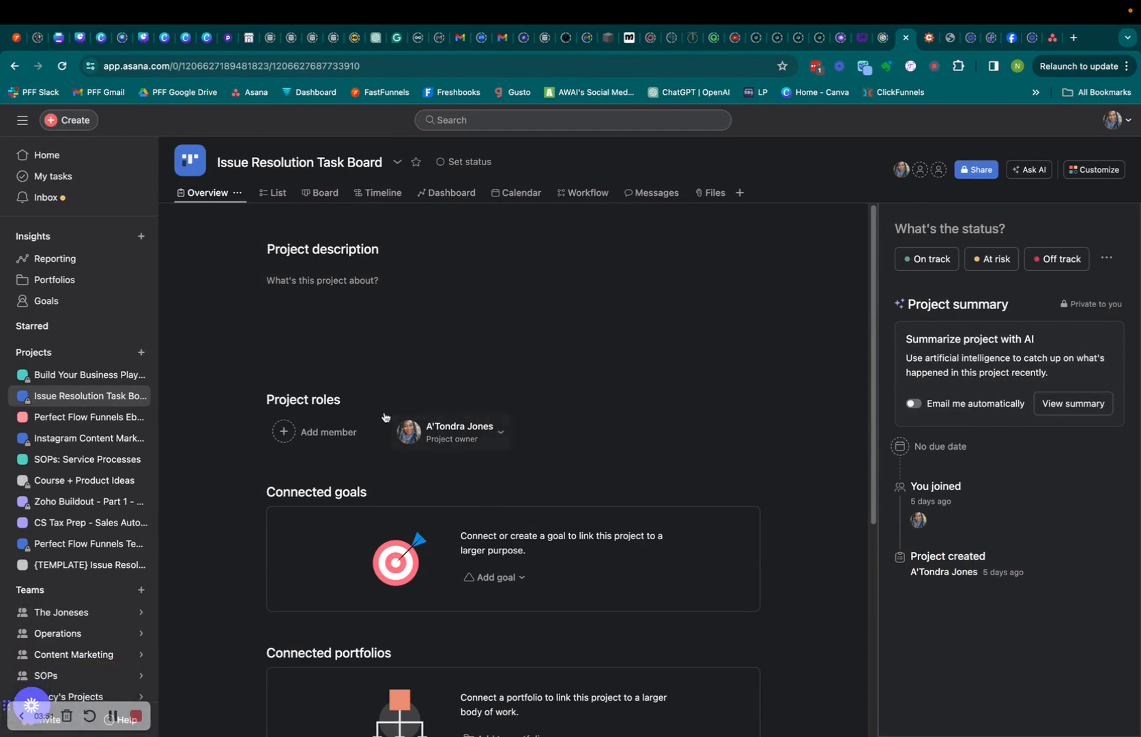
scroll(538, 433, "down", 5)
scroll(541, 445, "down", 1)
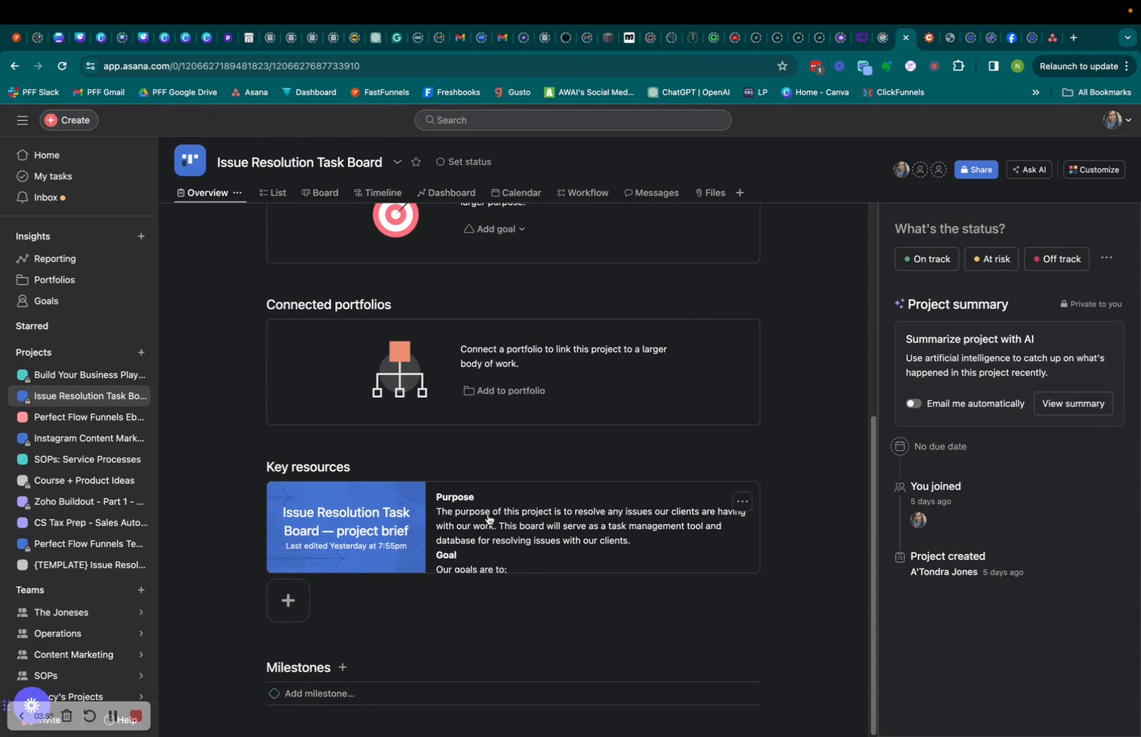
left_click(375, 525)
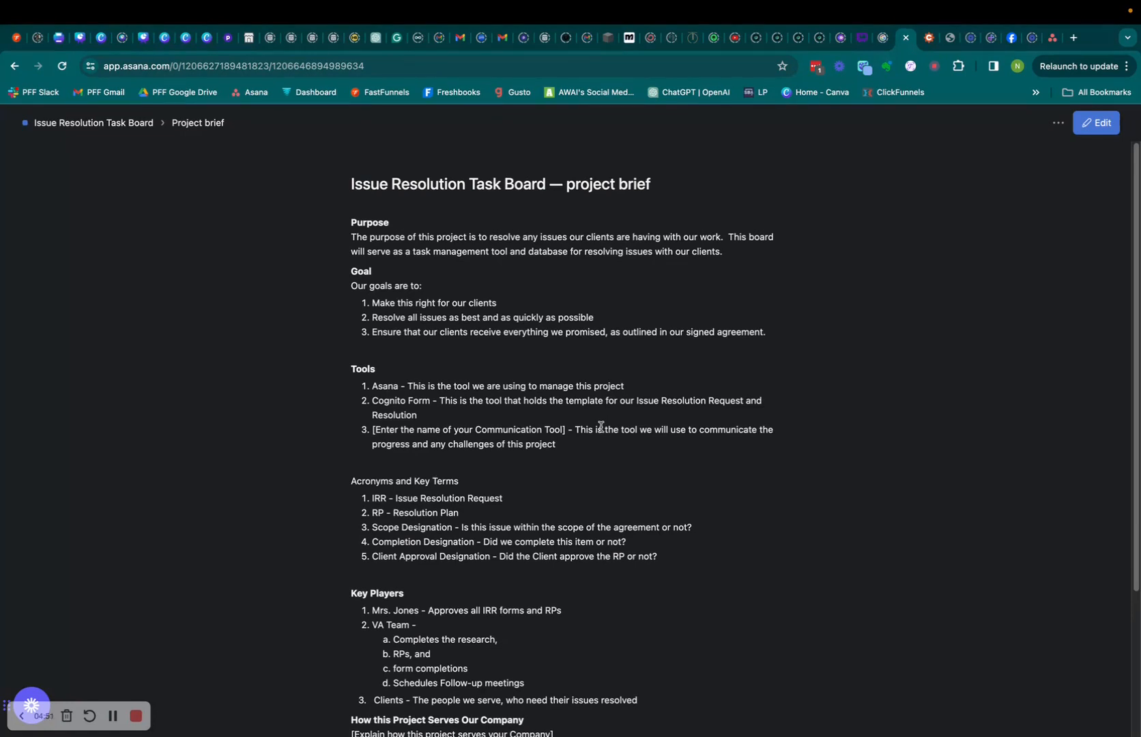
scroll(601, 426, "down", 2)
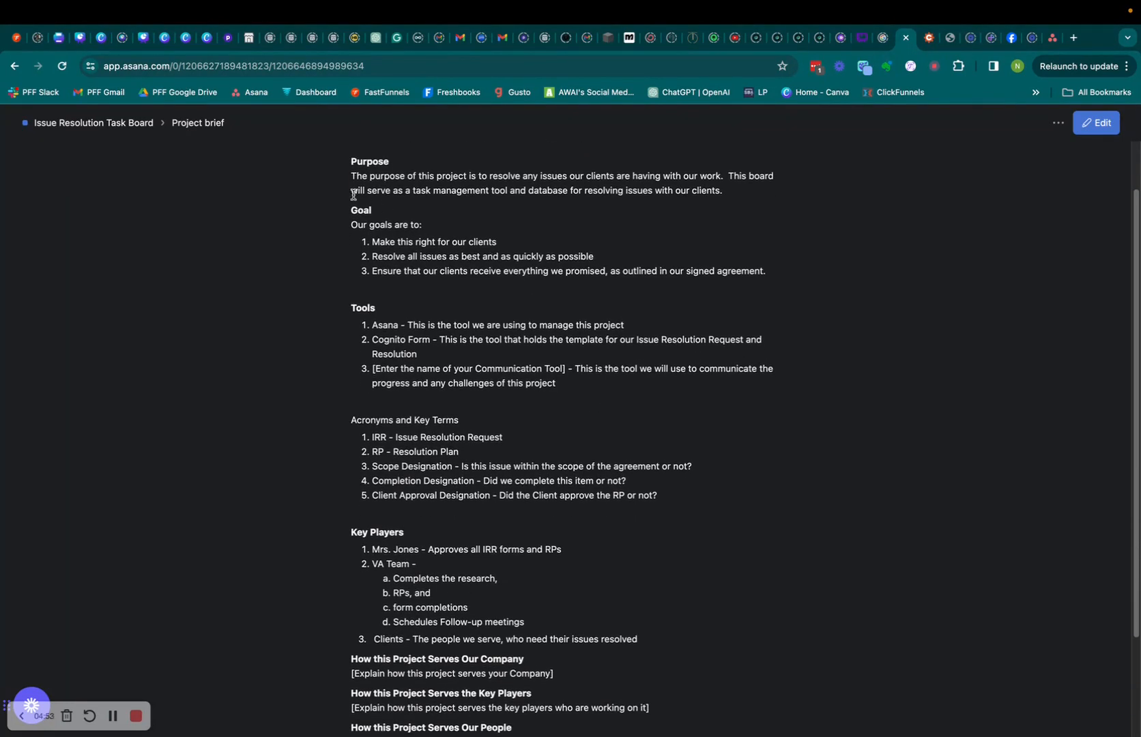
scroll(409, 316, "down", 1)
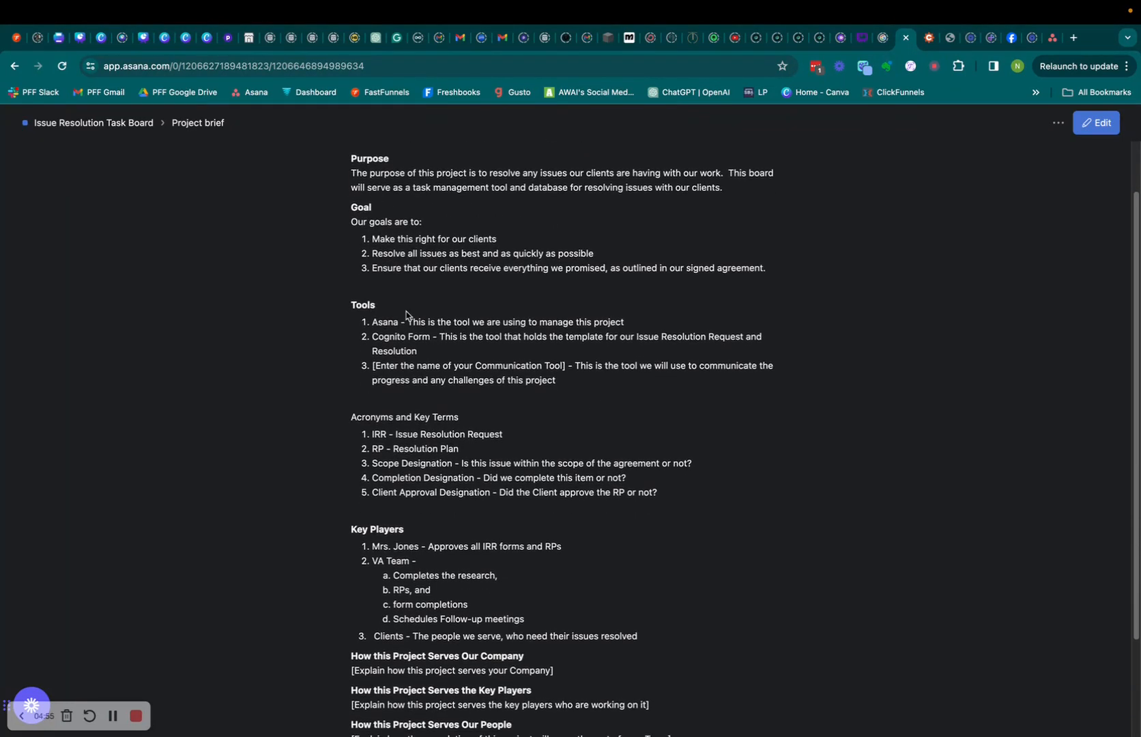
scroll(406, 311, "down", 1)
scroll(446, 330, "up", 3)
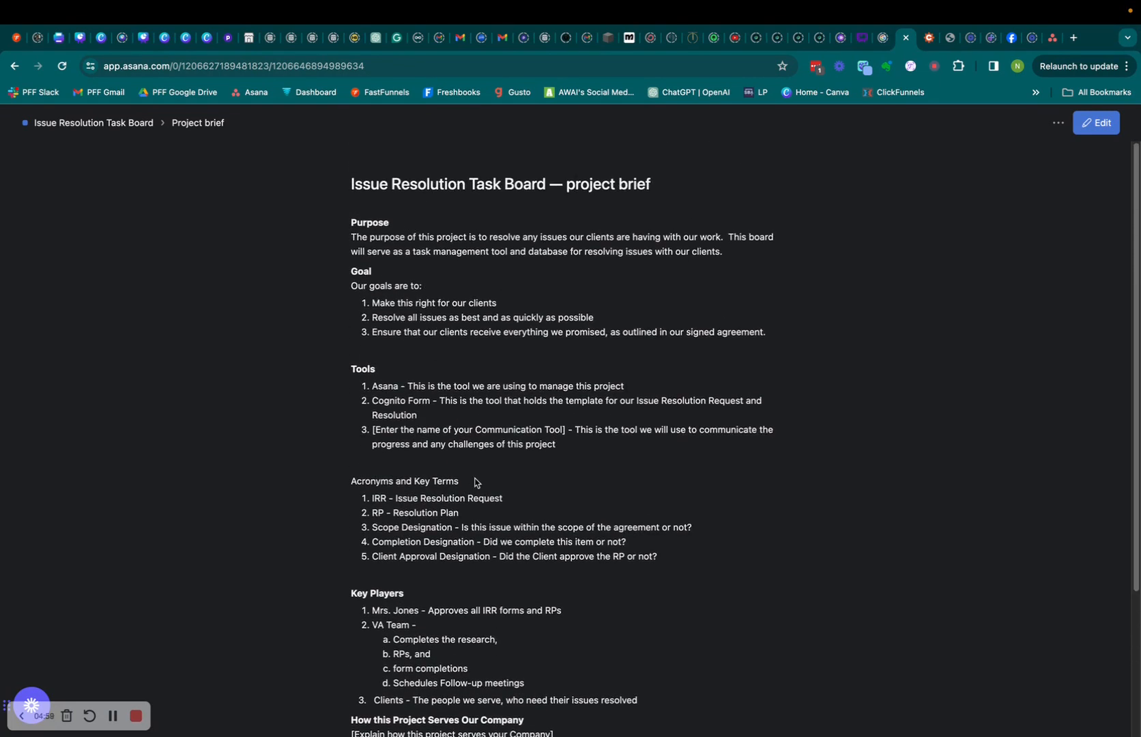
scroll(475, 481, "down", 6)
scroll(478, 436, "up", 6)
scroll(495, 408, "down", 5)
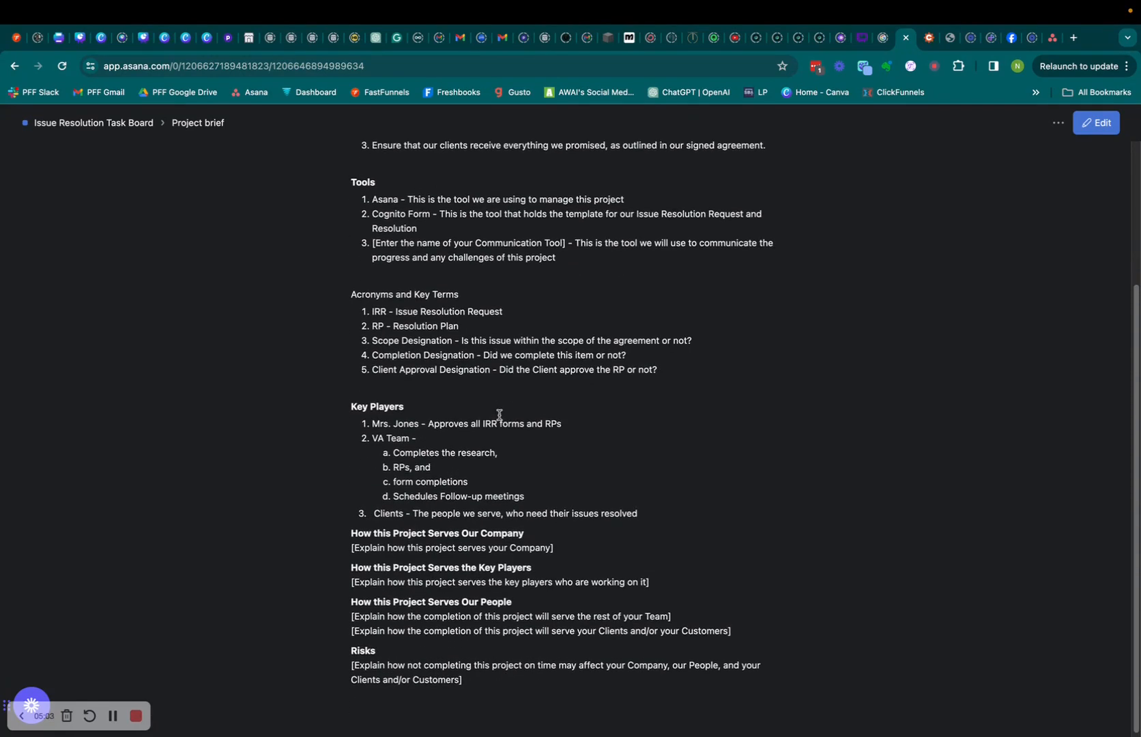
scroll(455, 274, "up", 5)
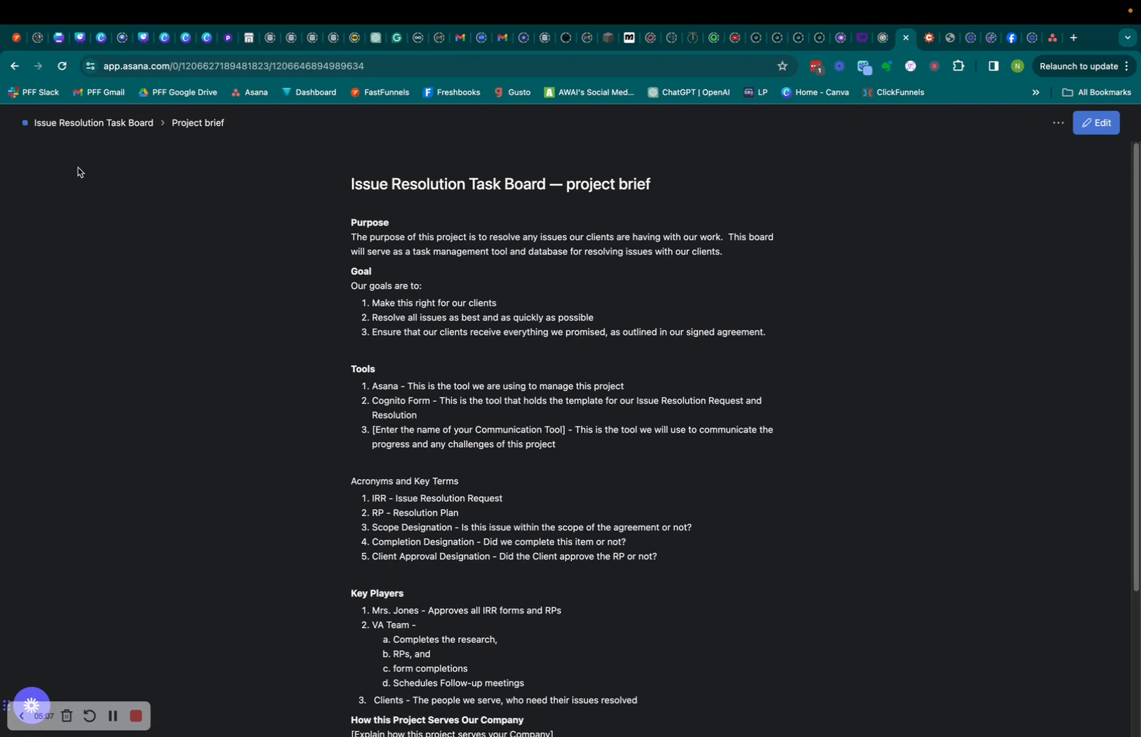
left_click(87, 124)
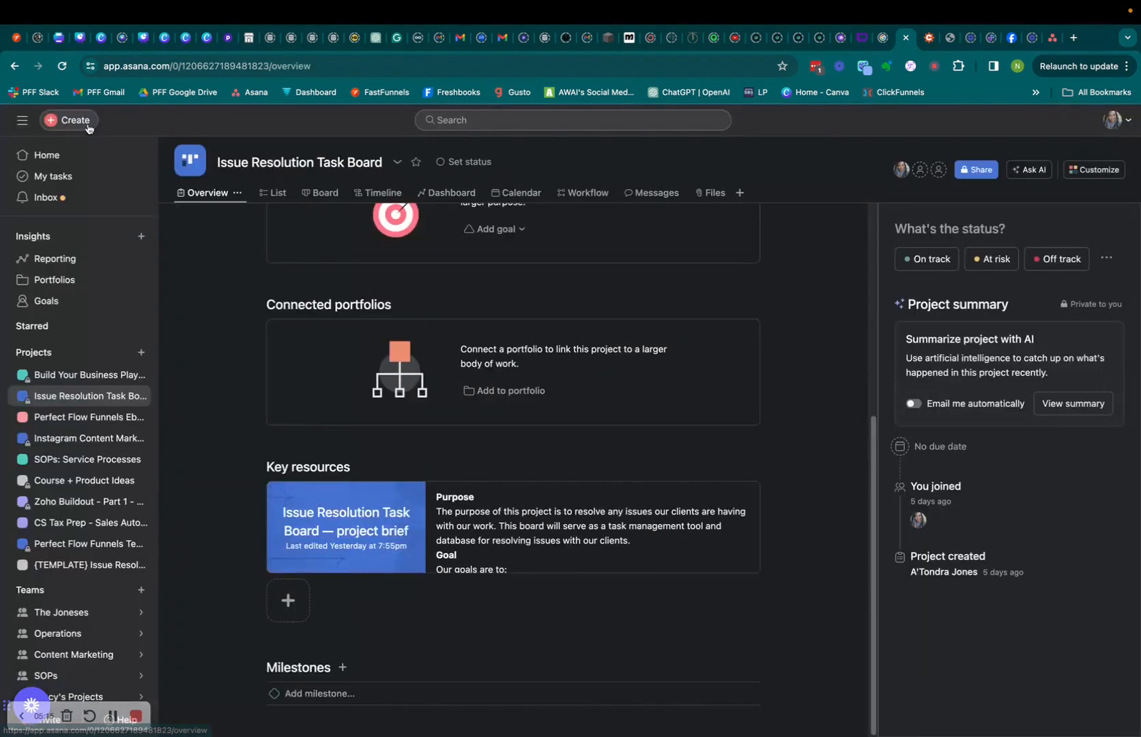
left_click(311, 194)
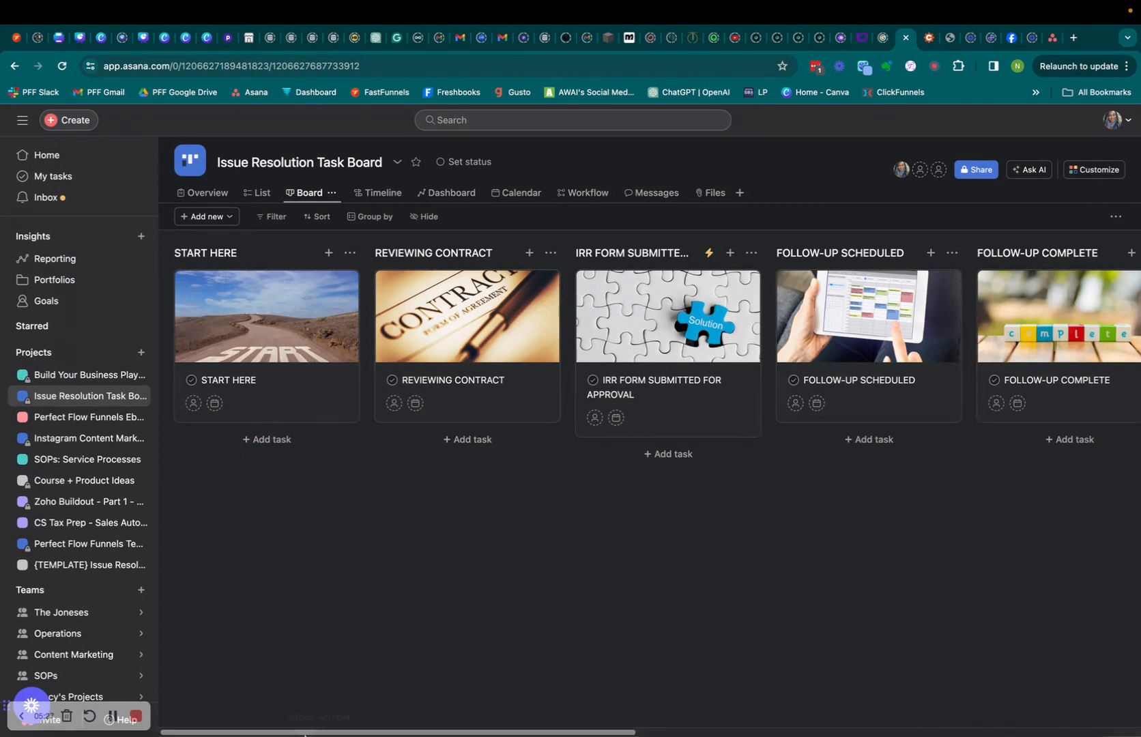
left_click_drag(193, 733, 268, 733)
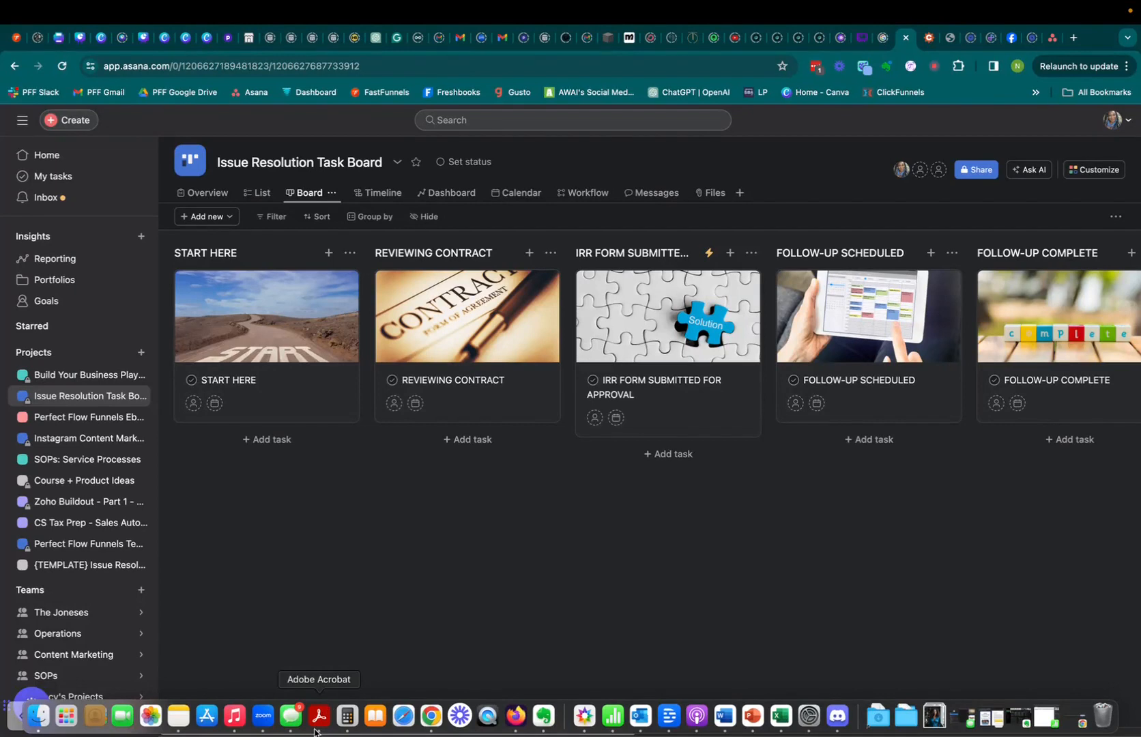
left_click_drag(237, 731, 757, 734)
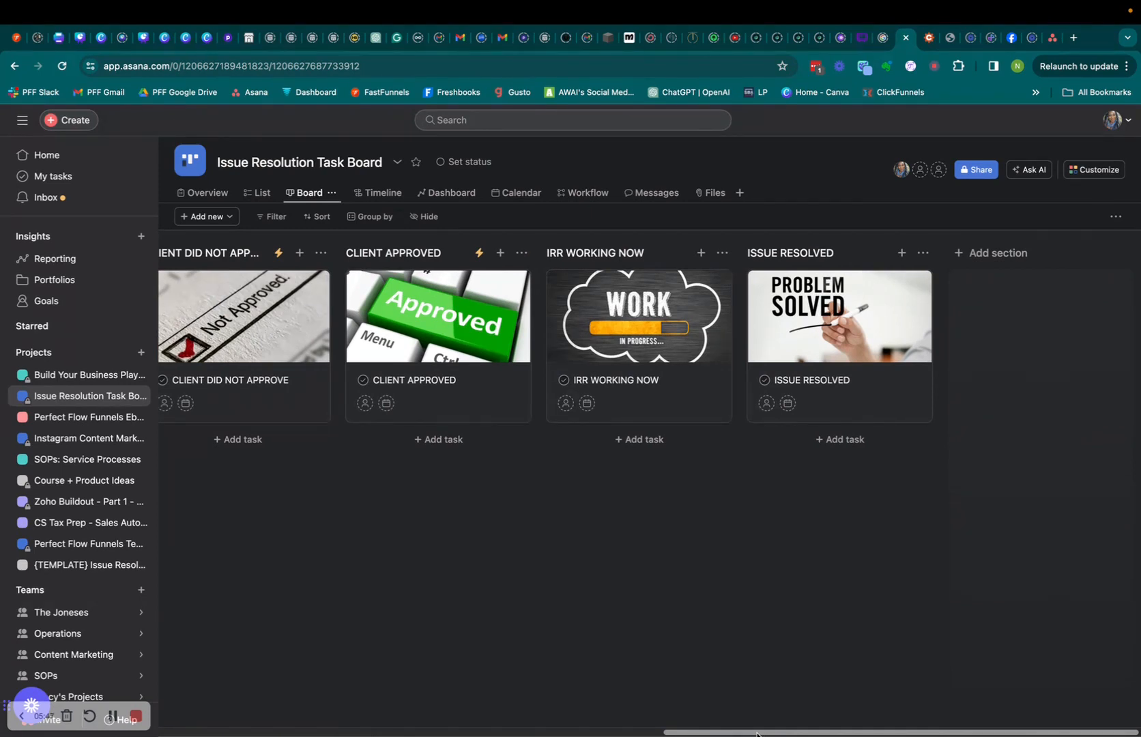
left_click_drag(751, 734, 778, 735)
mouse_move(775, 734)
left_mouse_down()
mouse_move(228, 726)
mouse_move(772, 735)
left_mouse_up()
left_click_drag(772, 735, 217, 725)
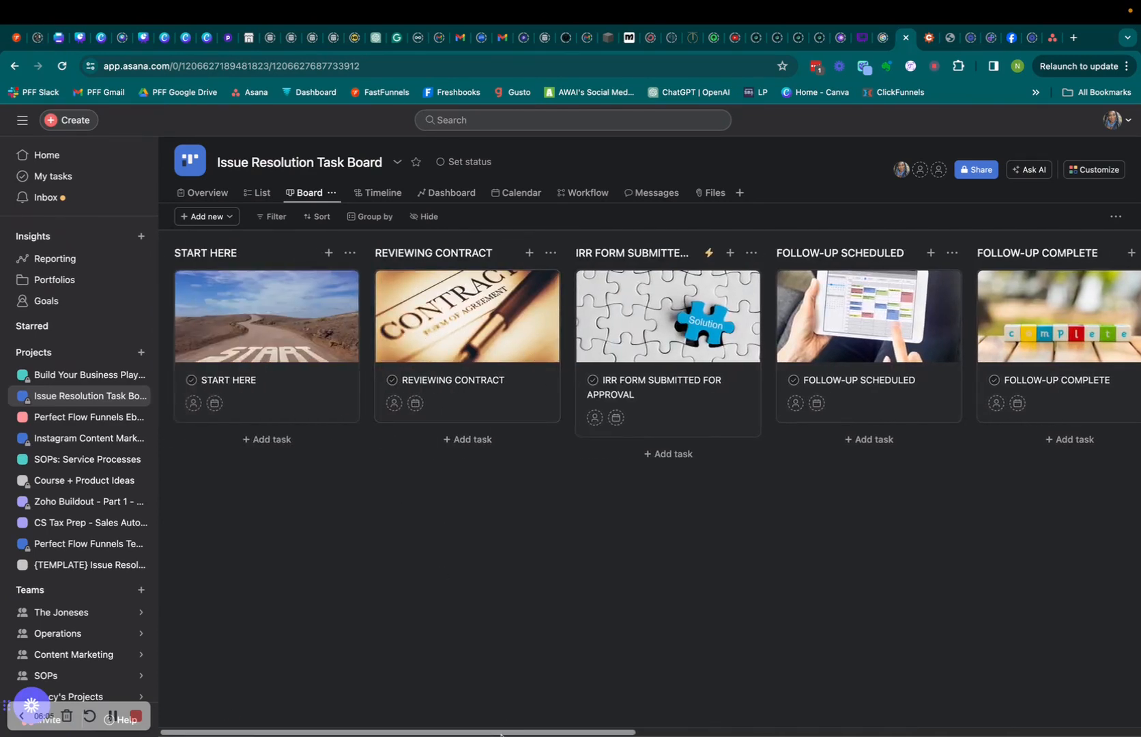
Look across the board's sections, then open the START HERE task with its placeholder photo.
left_click_drag(501, 734, 1014, 727)
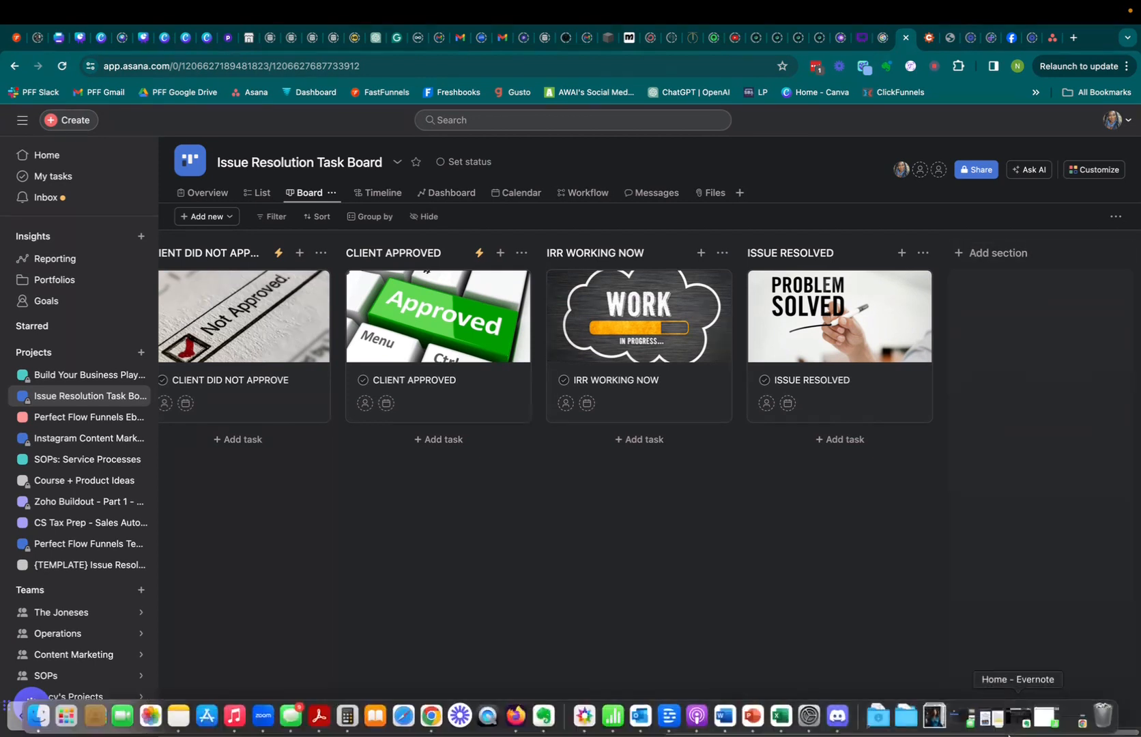
left_click_drag(830, 733, 315, 713)
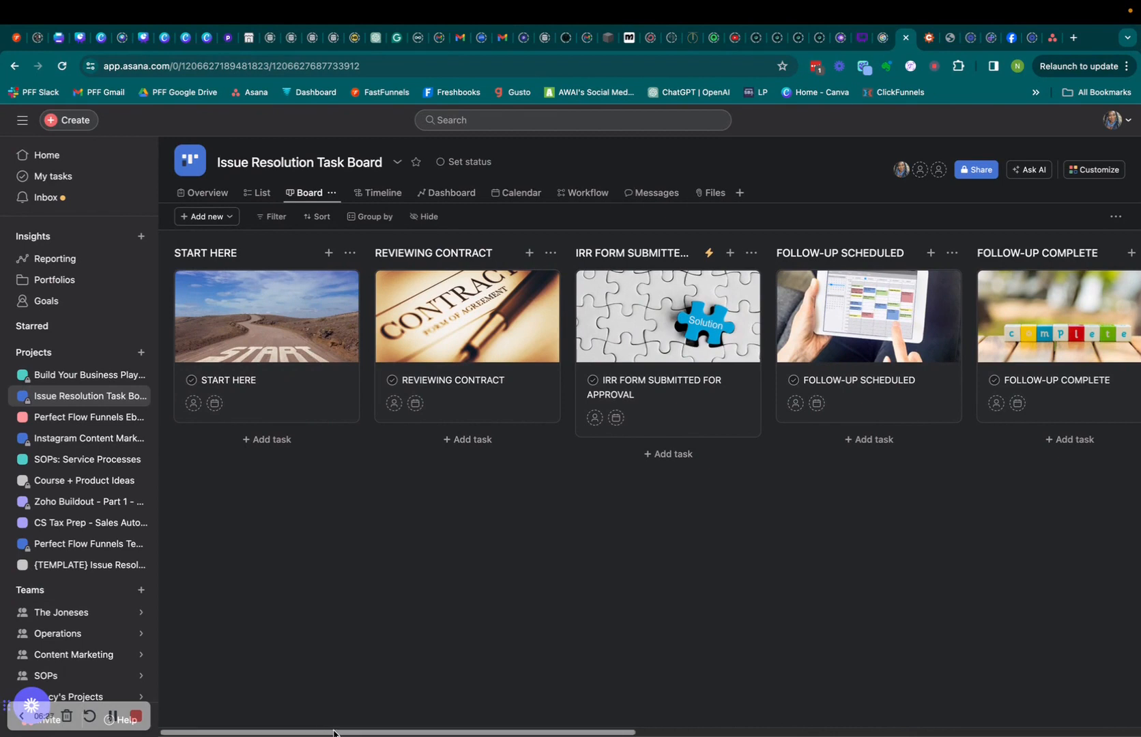
mouse_move(357, 733)
left_mouse_down()
mouse_move(399, 732)
mouse_move(343, 730)
left_mouse_up()
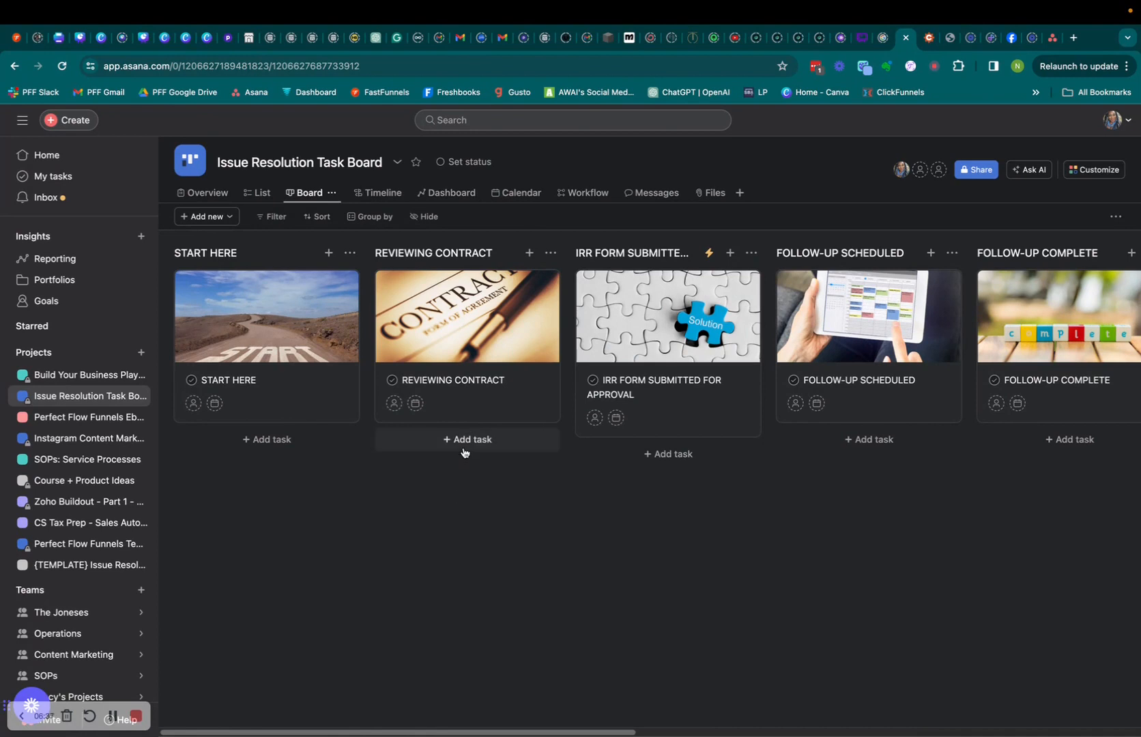
left_click_drag(523, 734, 671, 733)
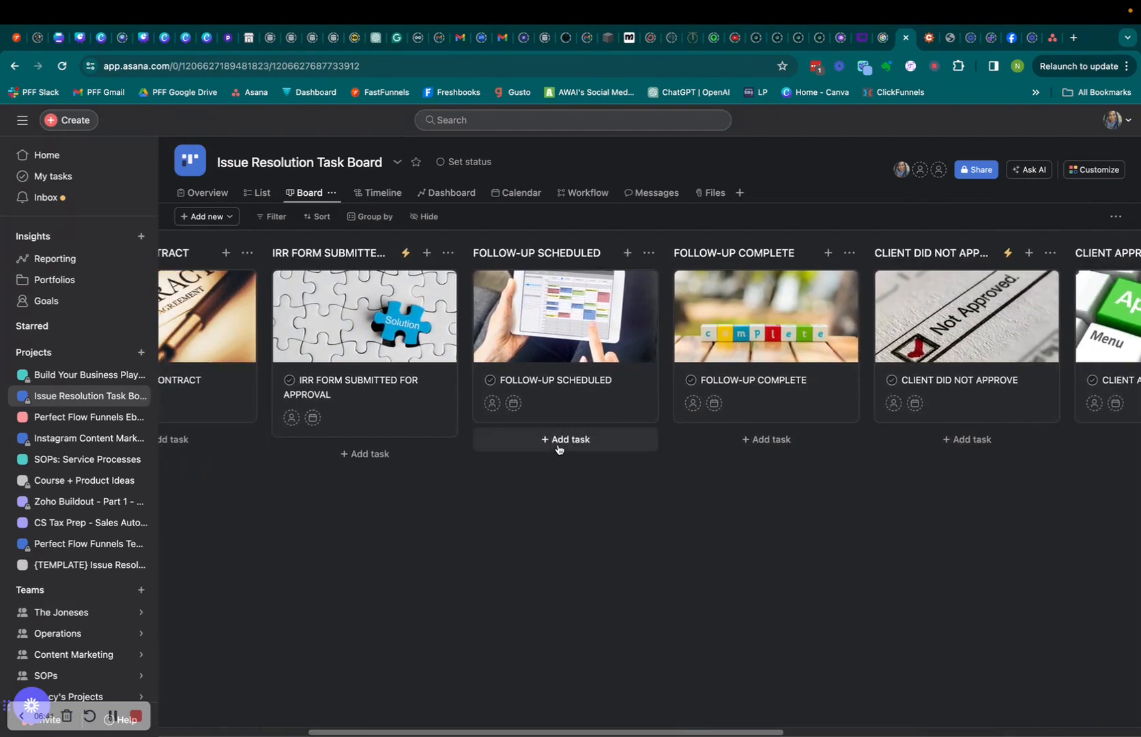
left_click_drag(618, 732, 893, 728)
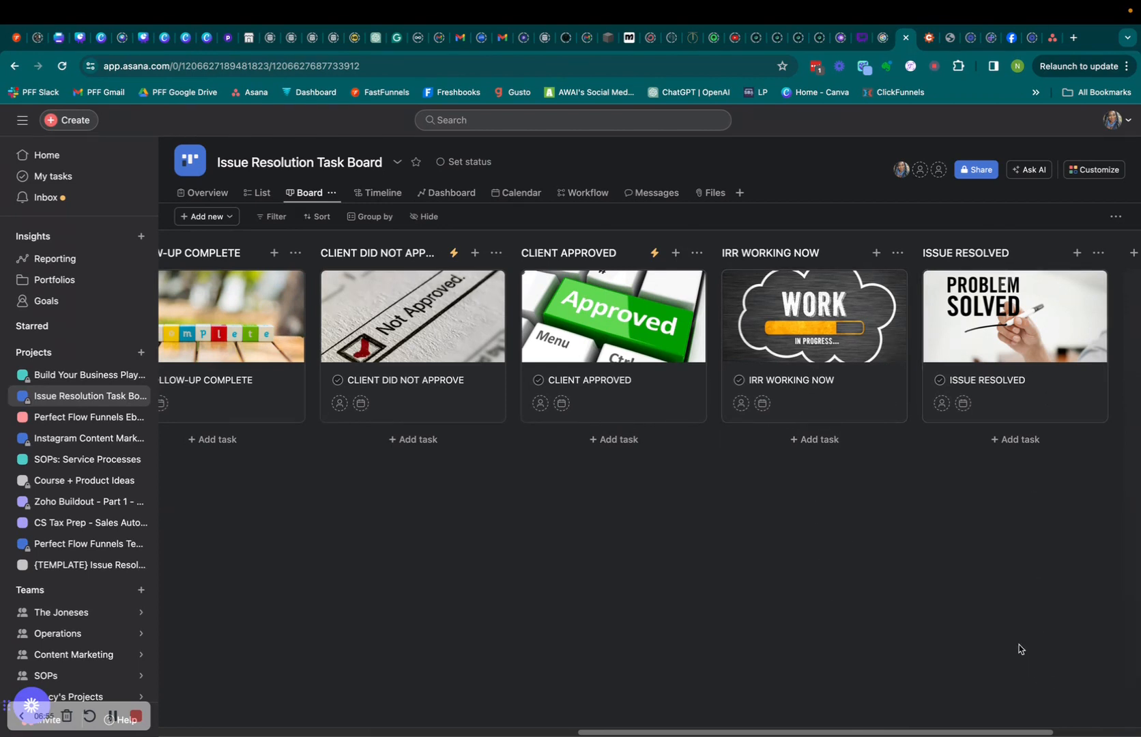
left_click_drag(932, 731, 410, 732)
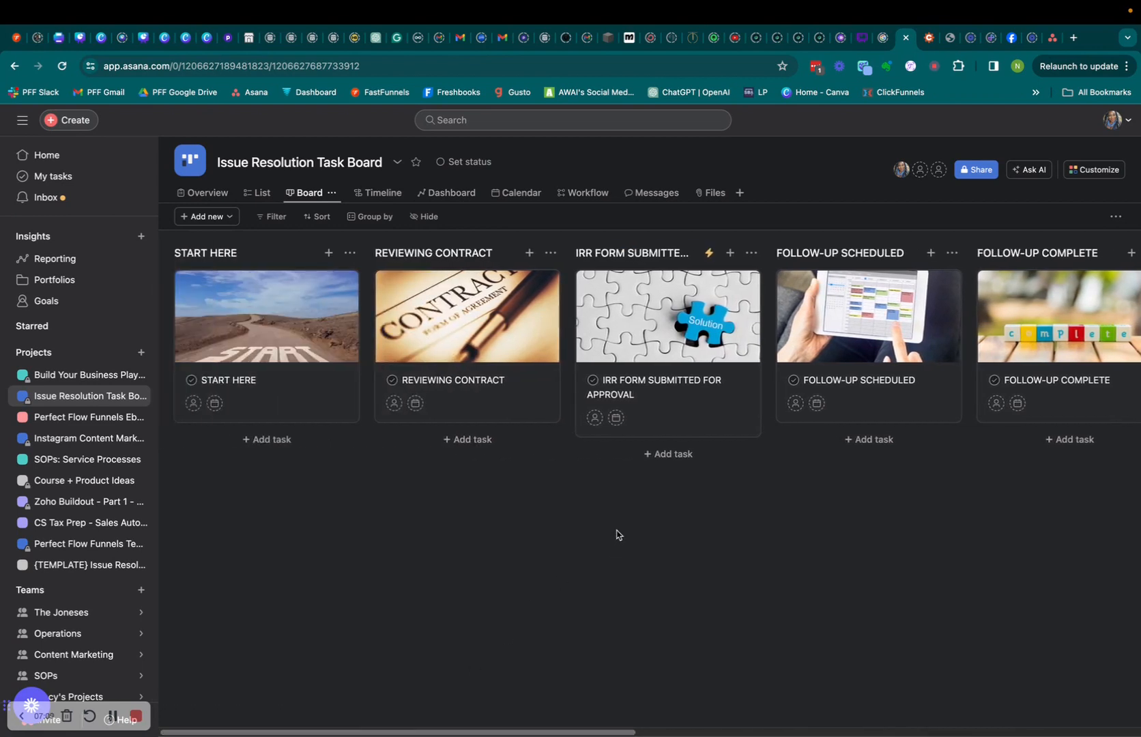
left_click(264, 384)
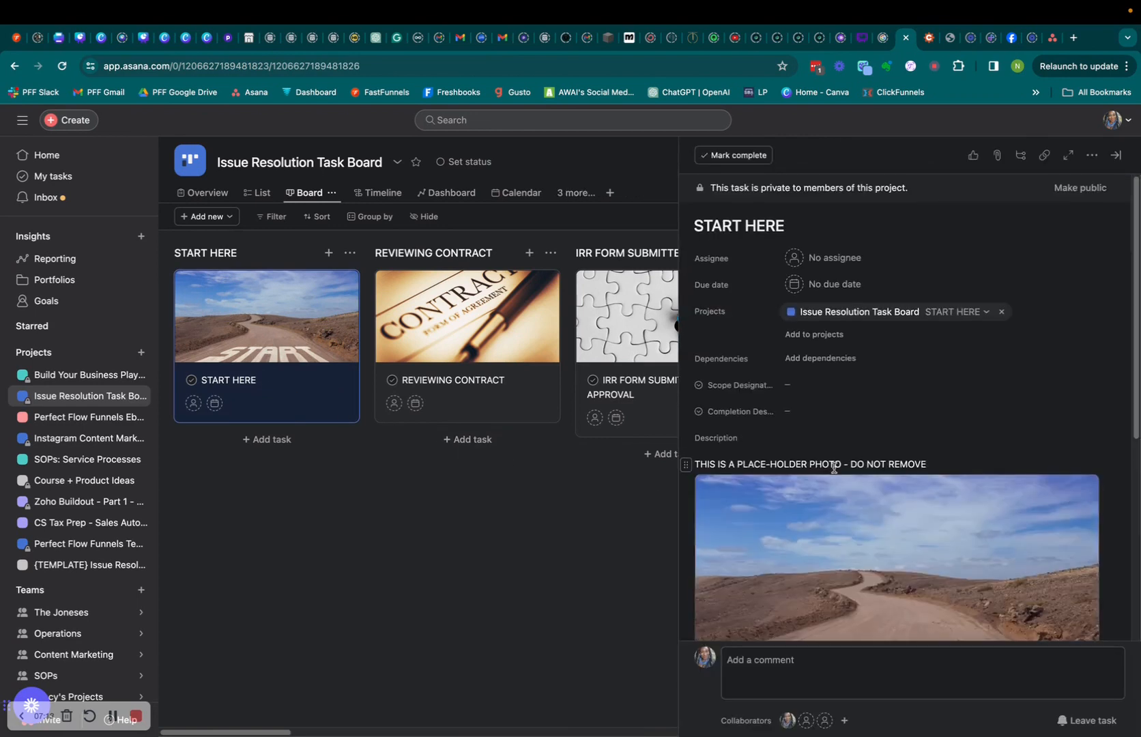
scroll(807, 471, "down", 2)
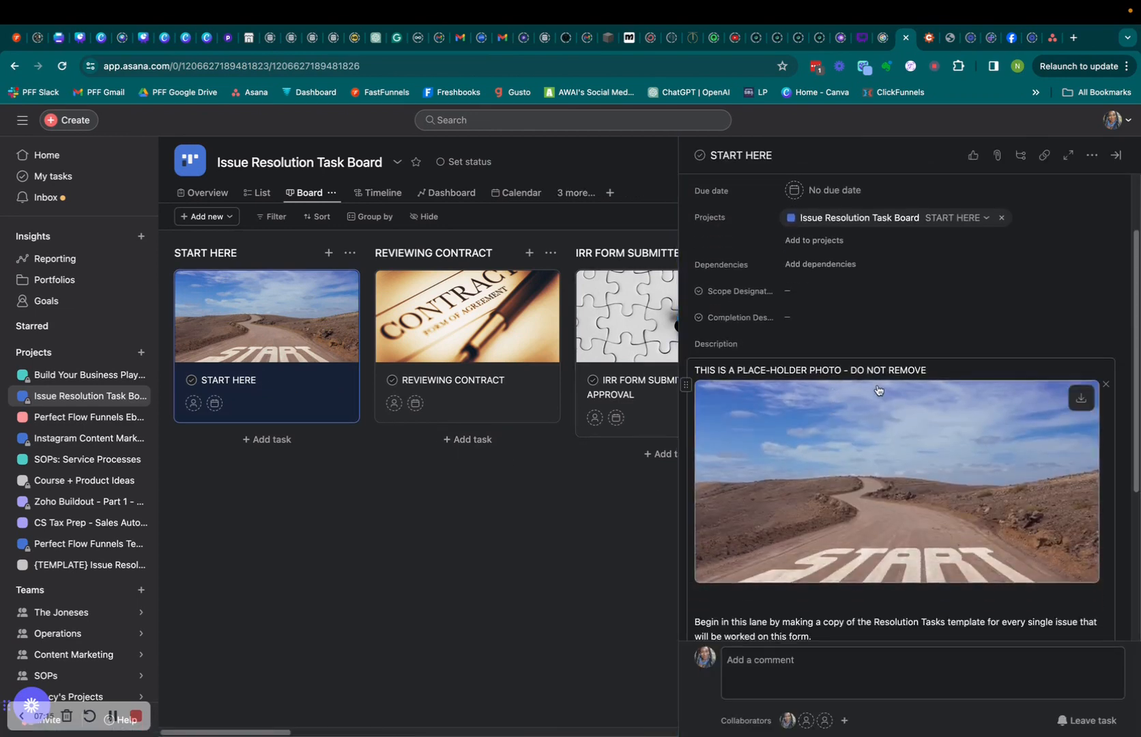
scroll(855, 476, "down", 1)
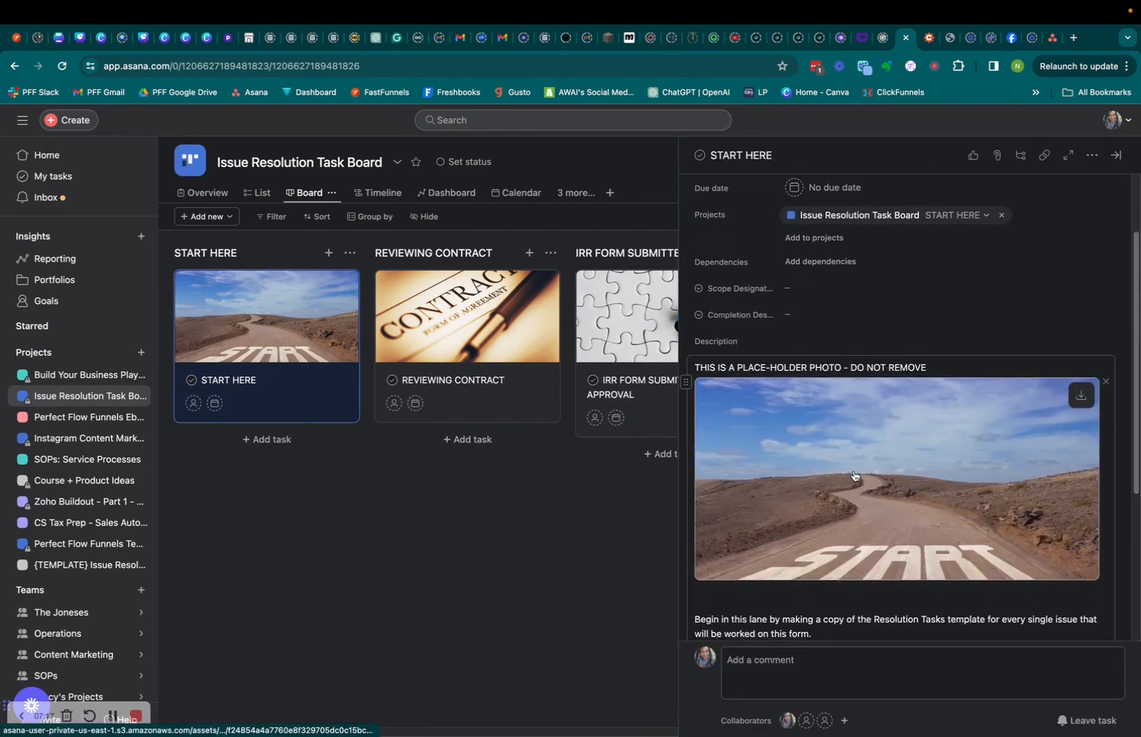
scroll(853, 476, "down", 3)
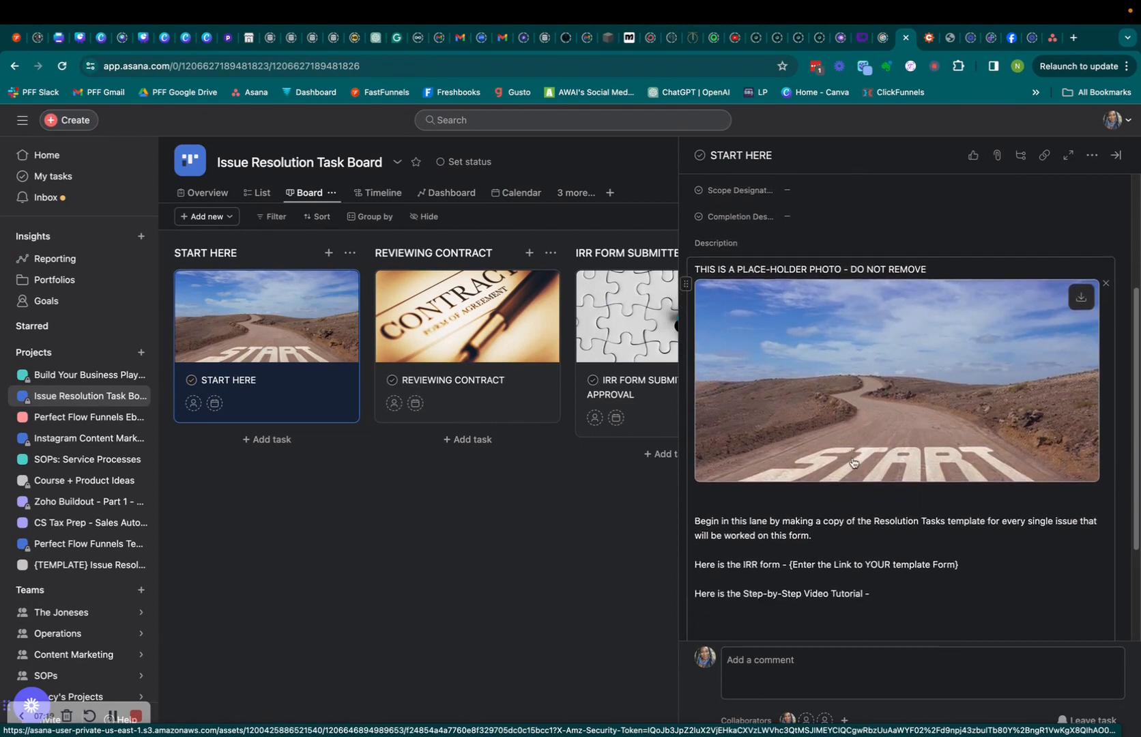
scroll(853, 463, "down", 2)
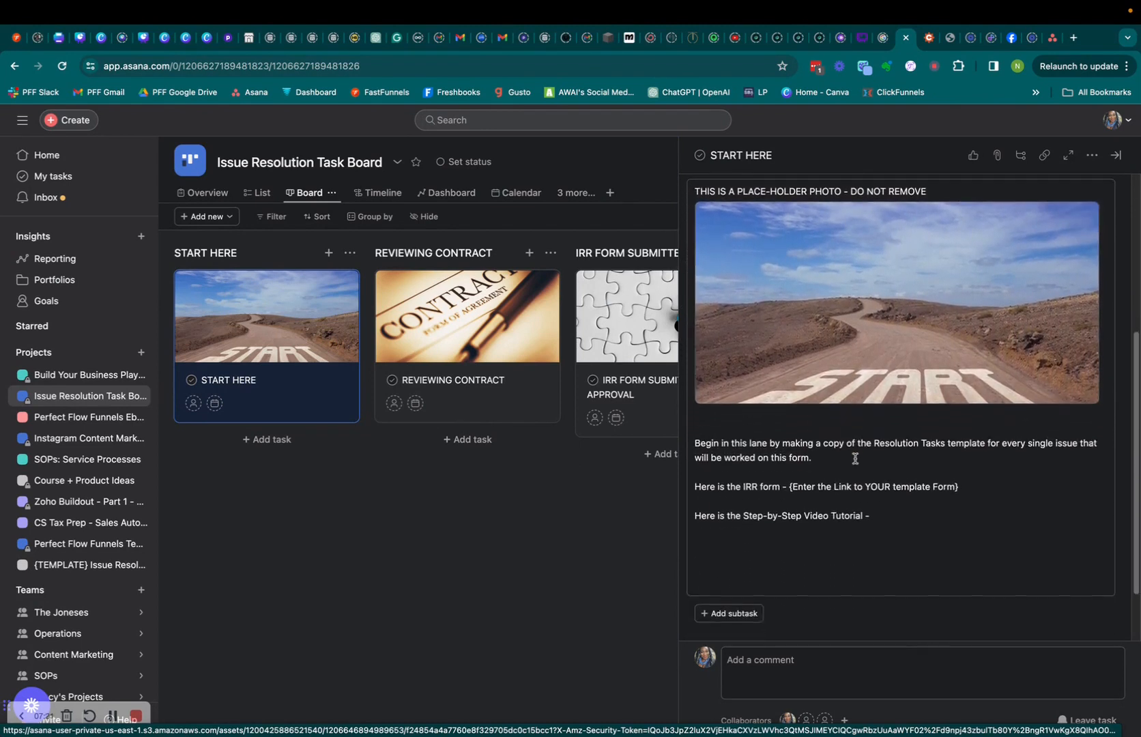
scroll(855, 456, "down", 2)
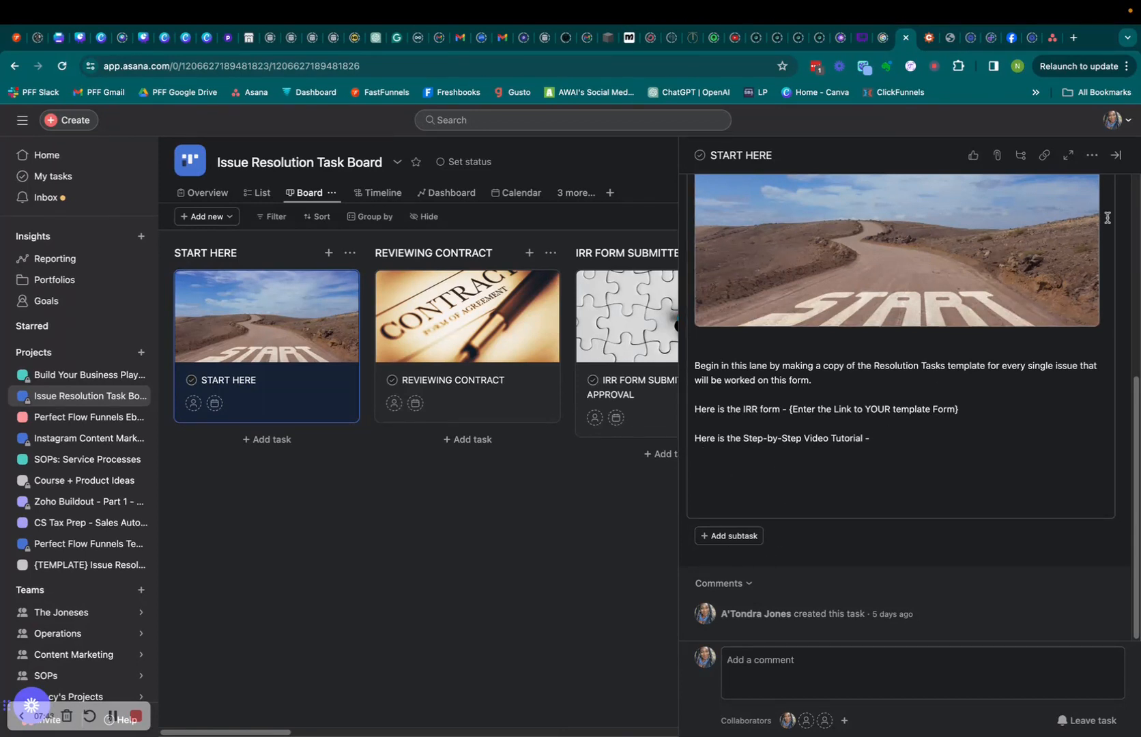
Close the START HERE task pane and scroll back to the board's first sections.
left_click(1116, 155)
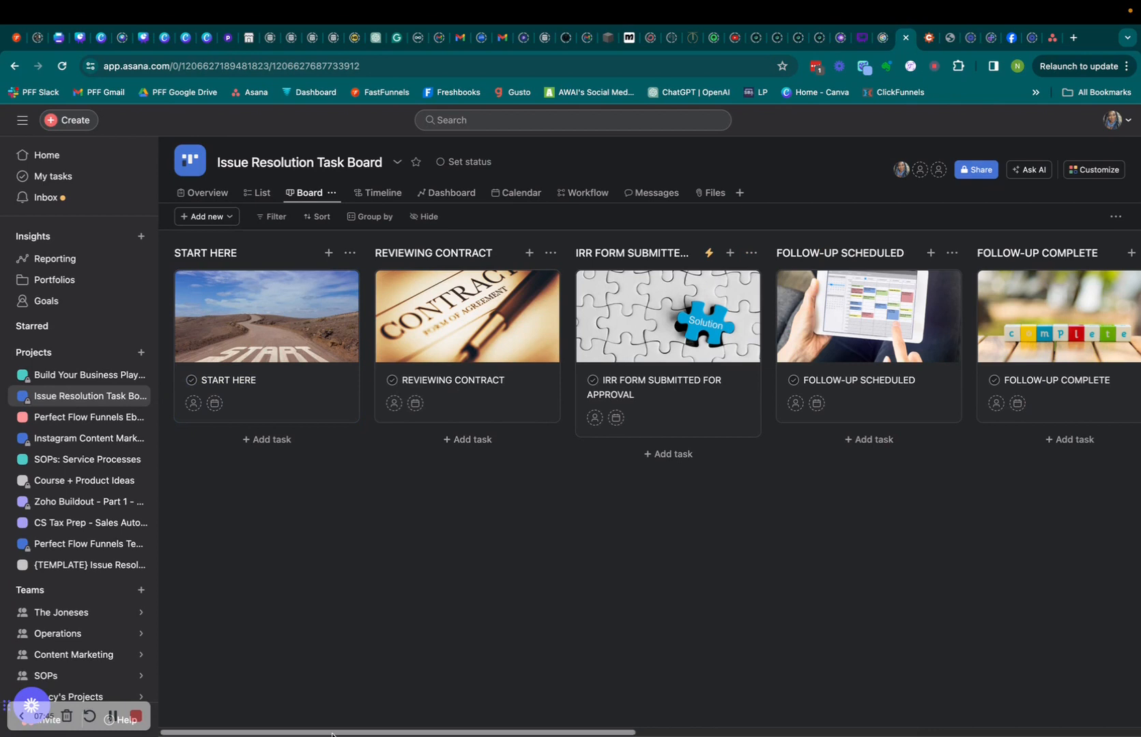
left_click_drag(354, 732, 218, 729)
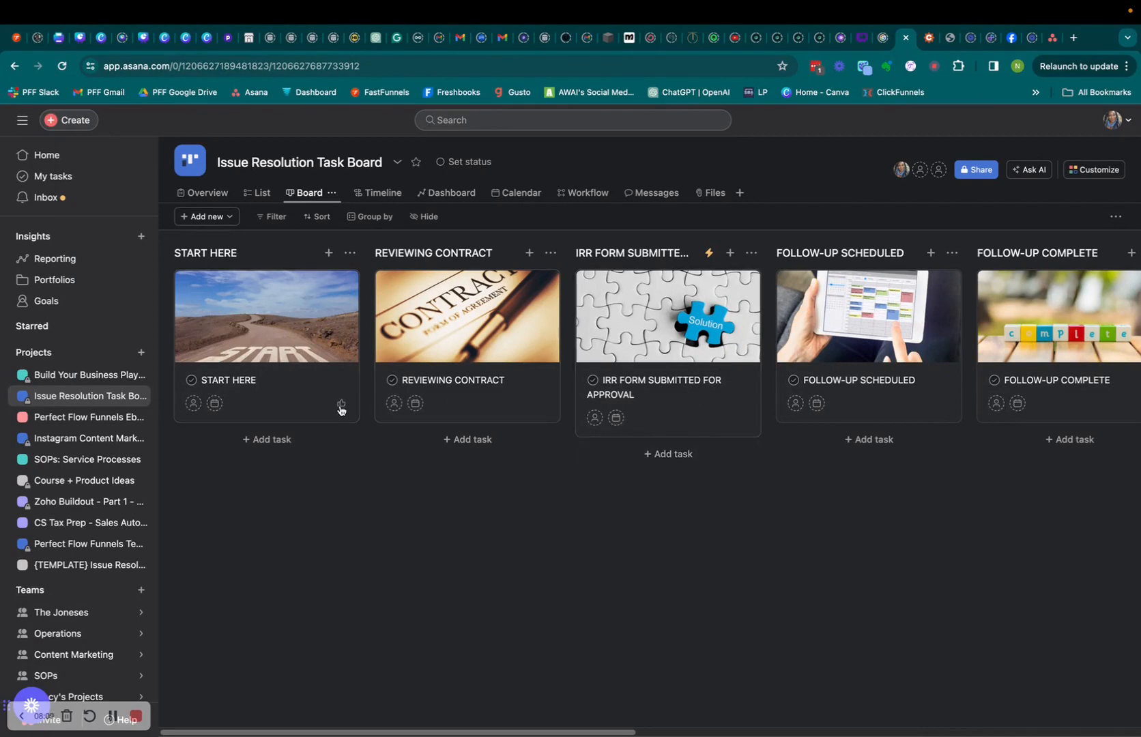
left_click(276, 380)
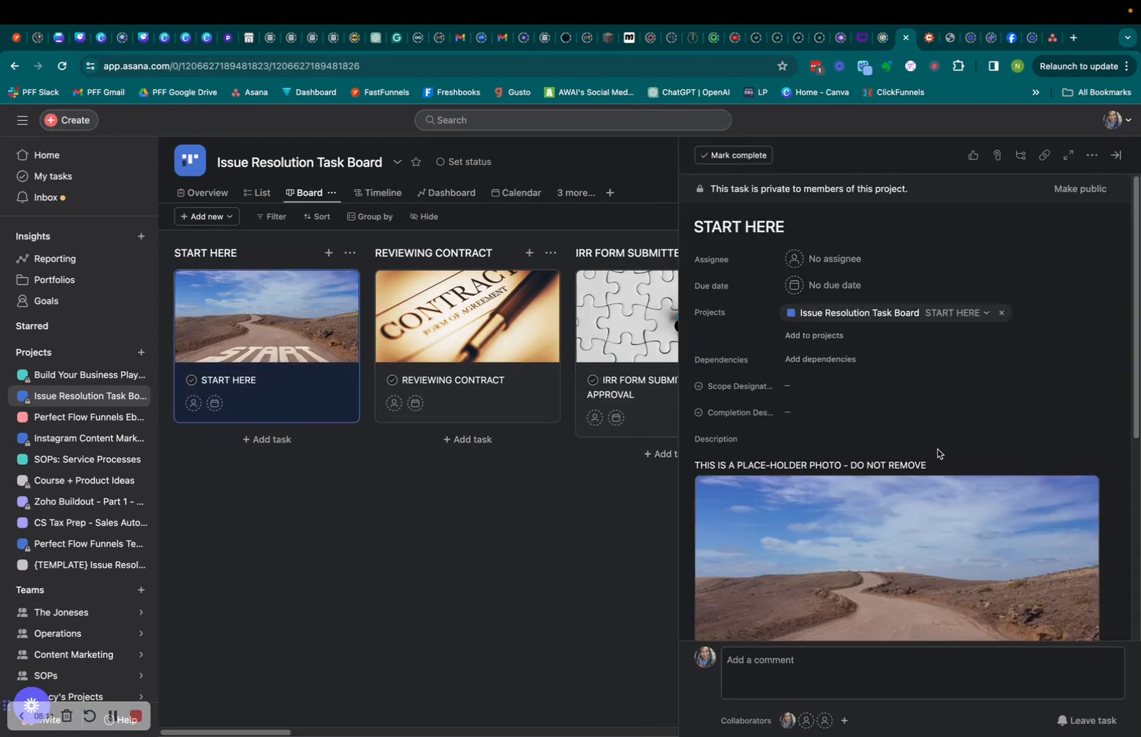
scroll(935, 449, "down", 5)
scroll(935, 449, "down", 2)
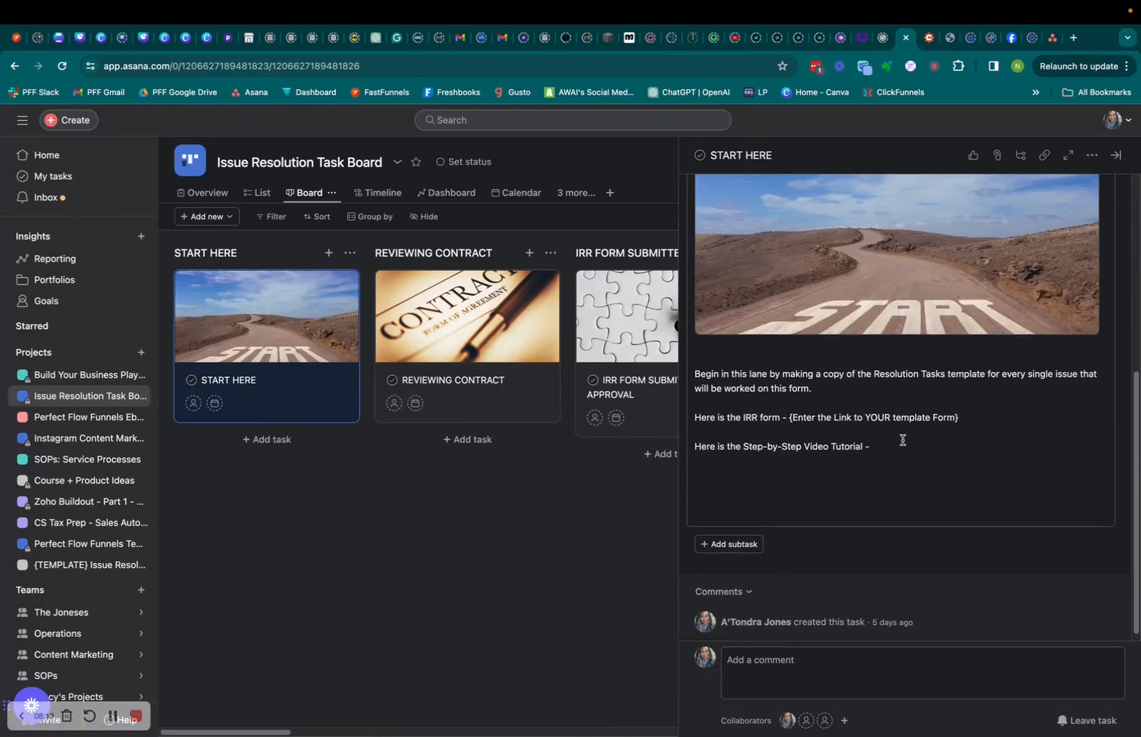
left_click(711, 483)
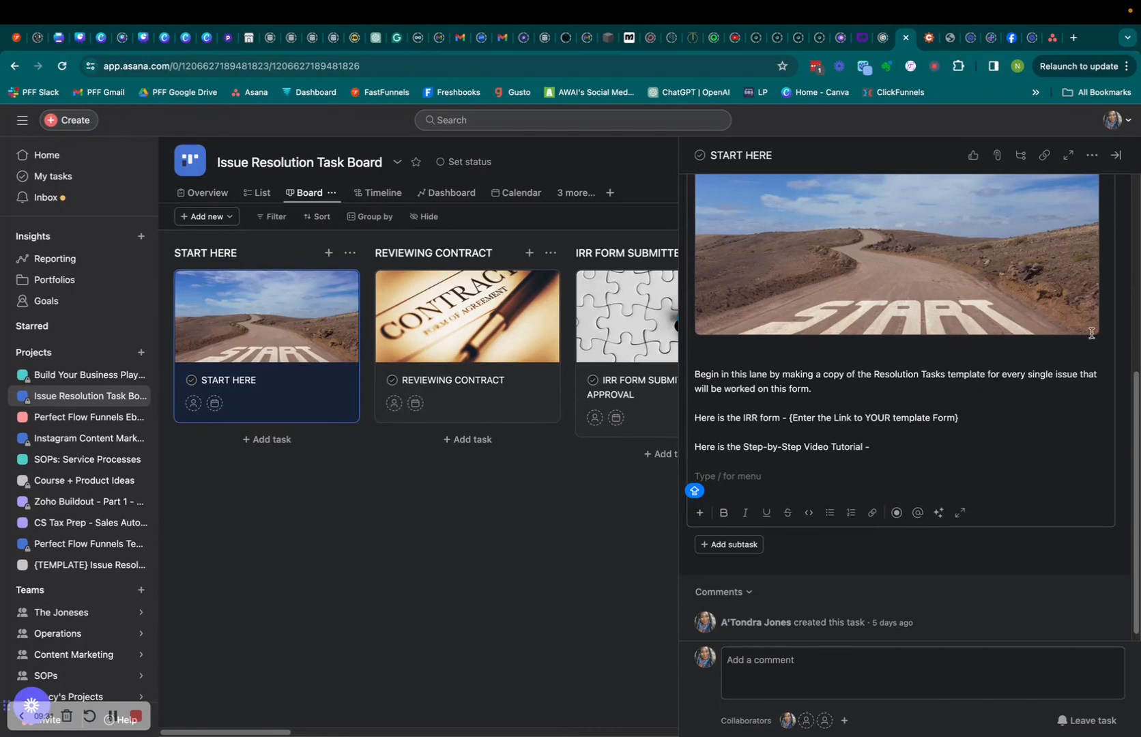
left_click(1117, 155)
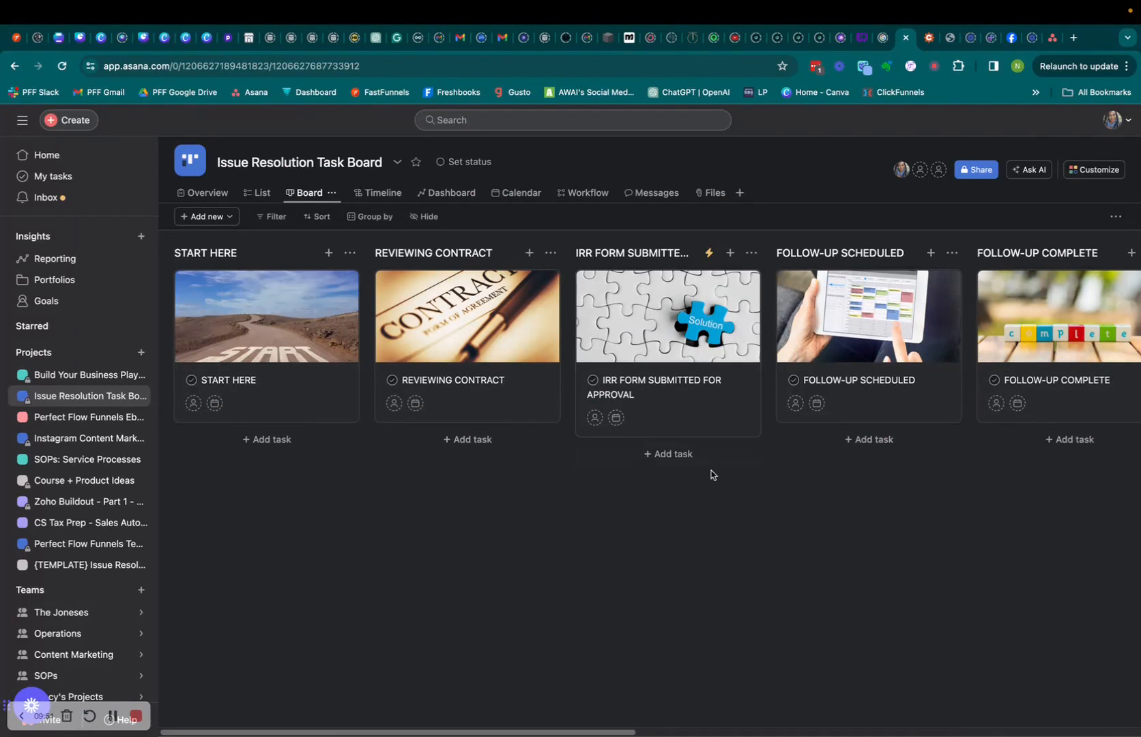
Add three {TEMPLATE} - Resolution Tasks cards to START HERE from Task templates.
left_click(257, 445)
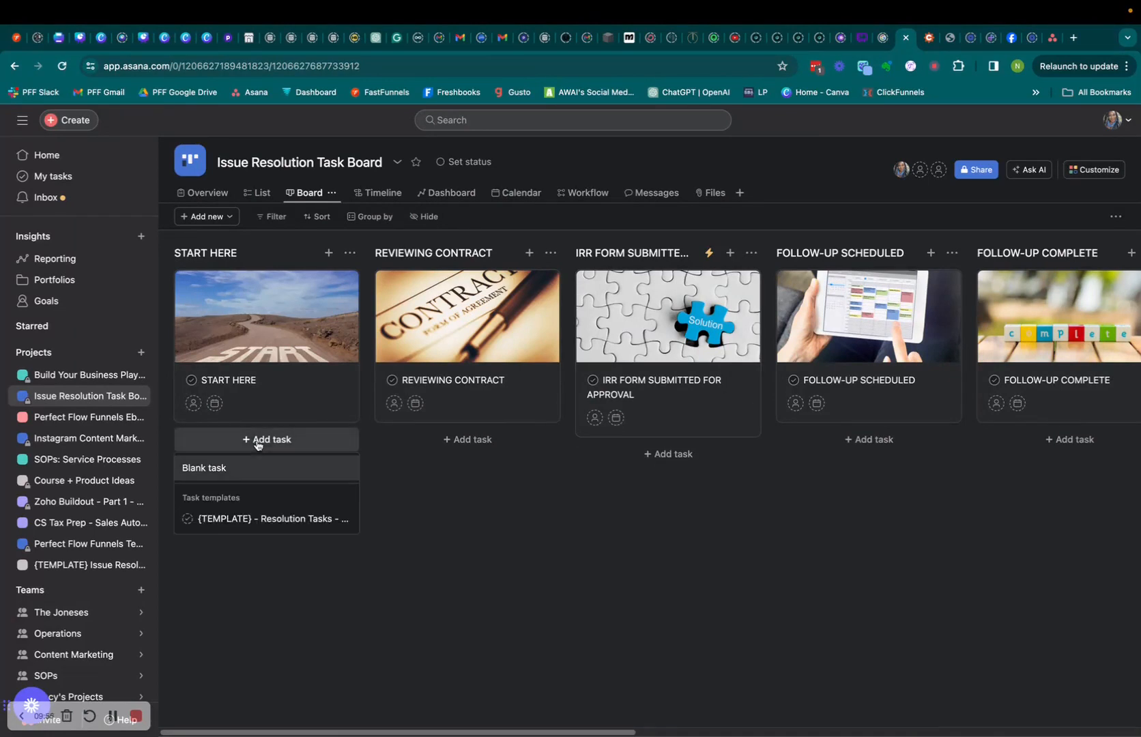
left_click(280, 520)
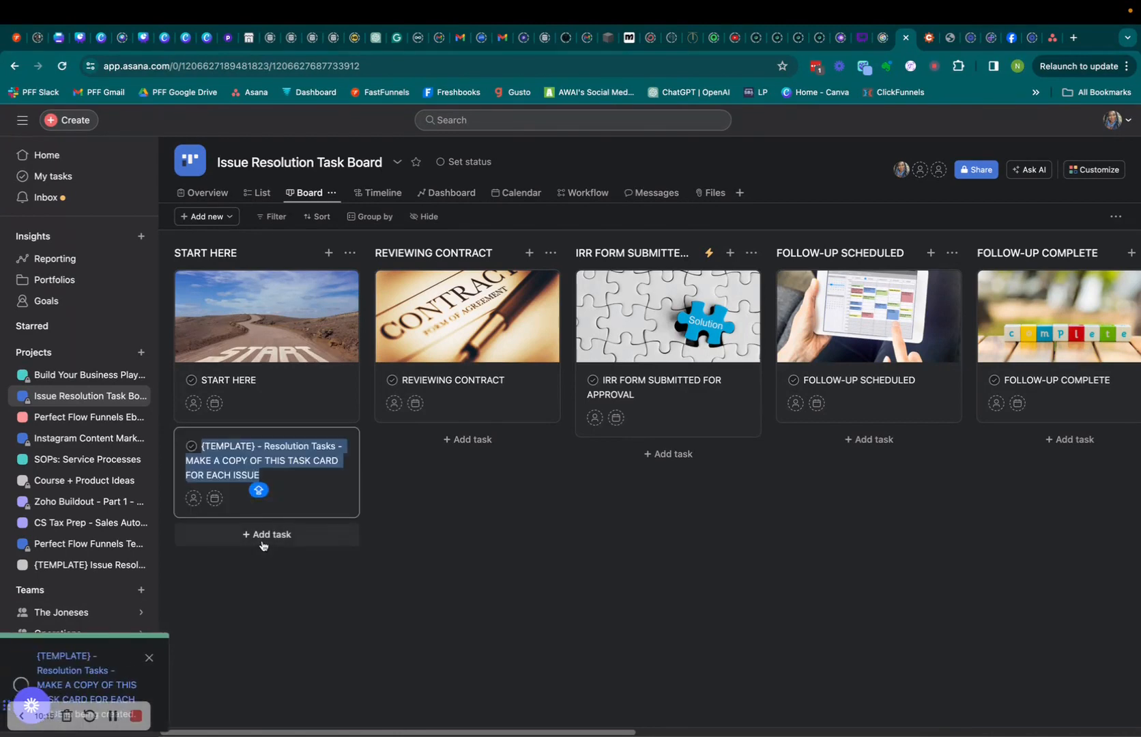
left_click(263, 539)
left_click(273, 615)
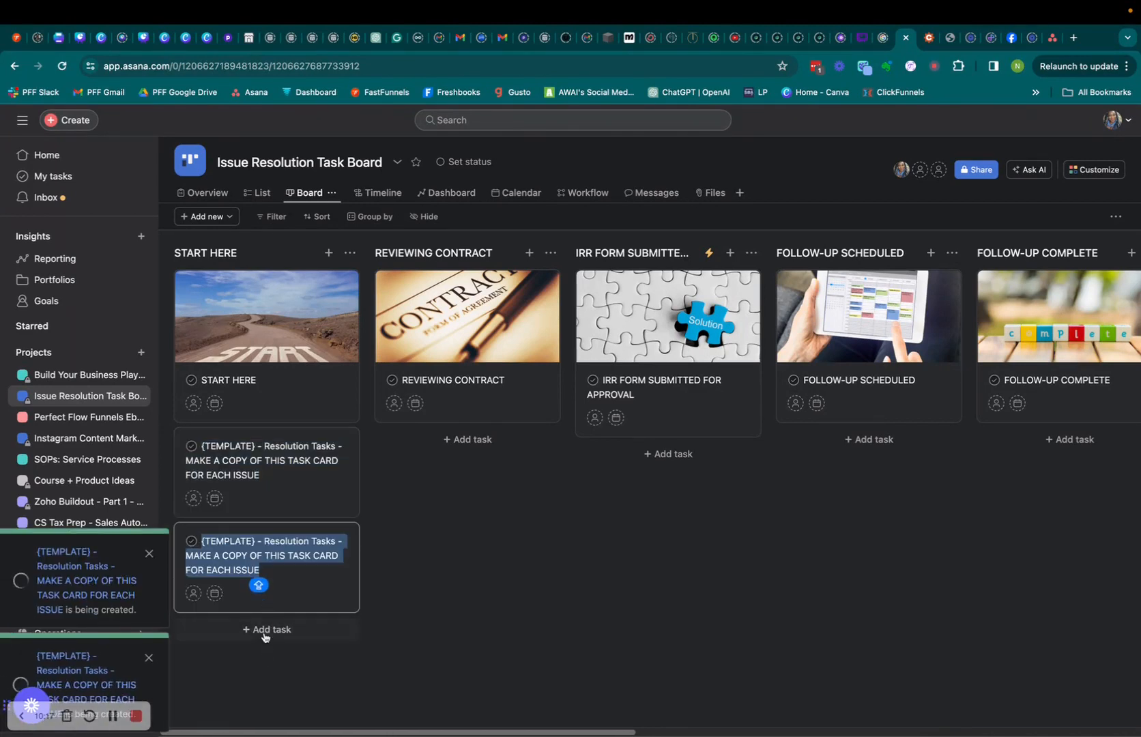
left_click(264, 629)
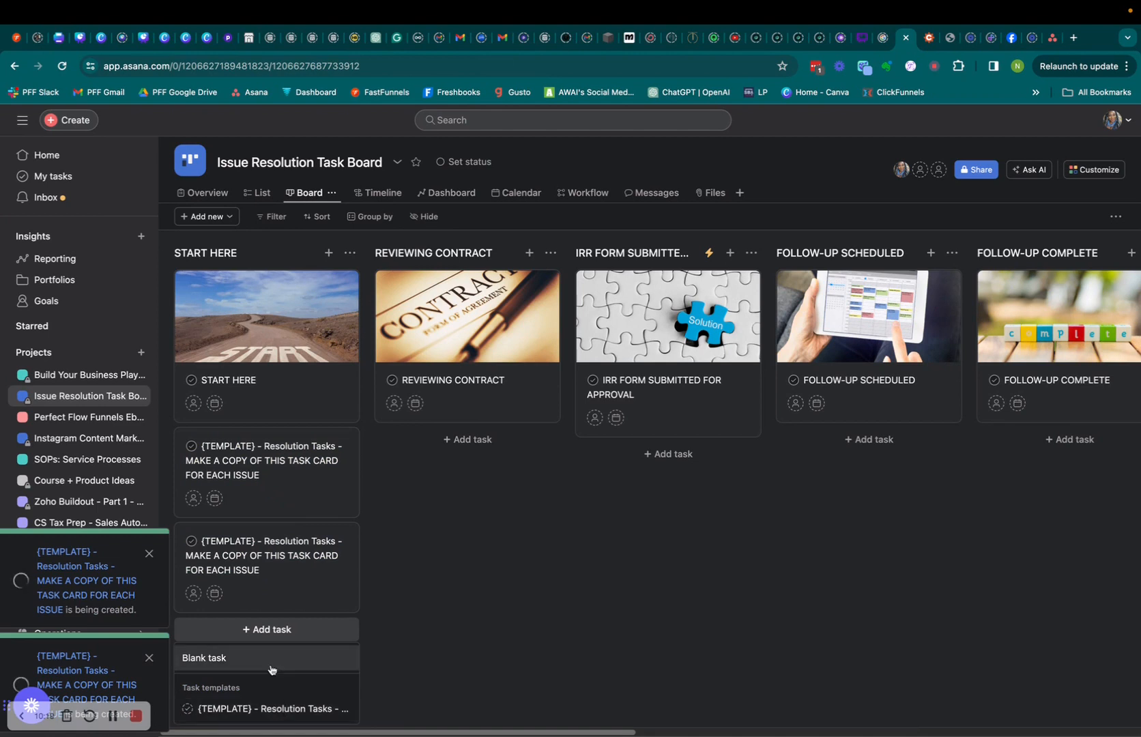
left_click(271, 710)
Add another copy of the template card and check the START HERE column's cards.
left_click(268, 713)
left_click(268, 713)
left_click(268, 714)
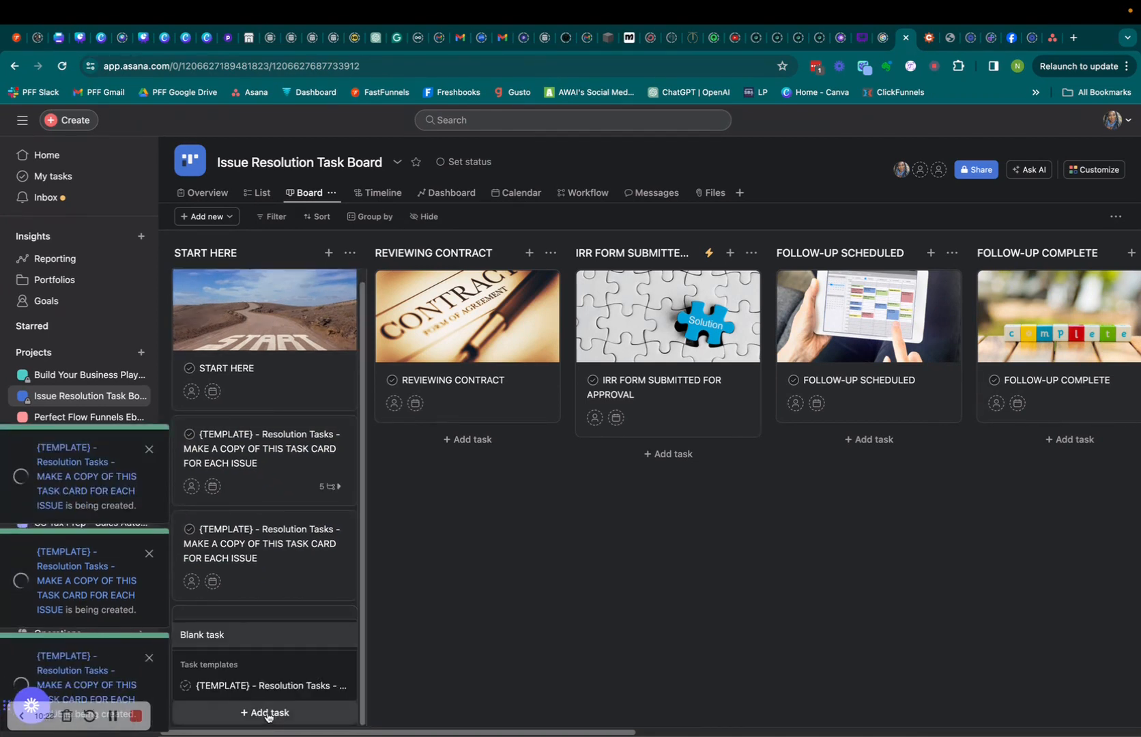
scroll(294, 624, "down", 1)
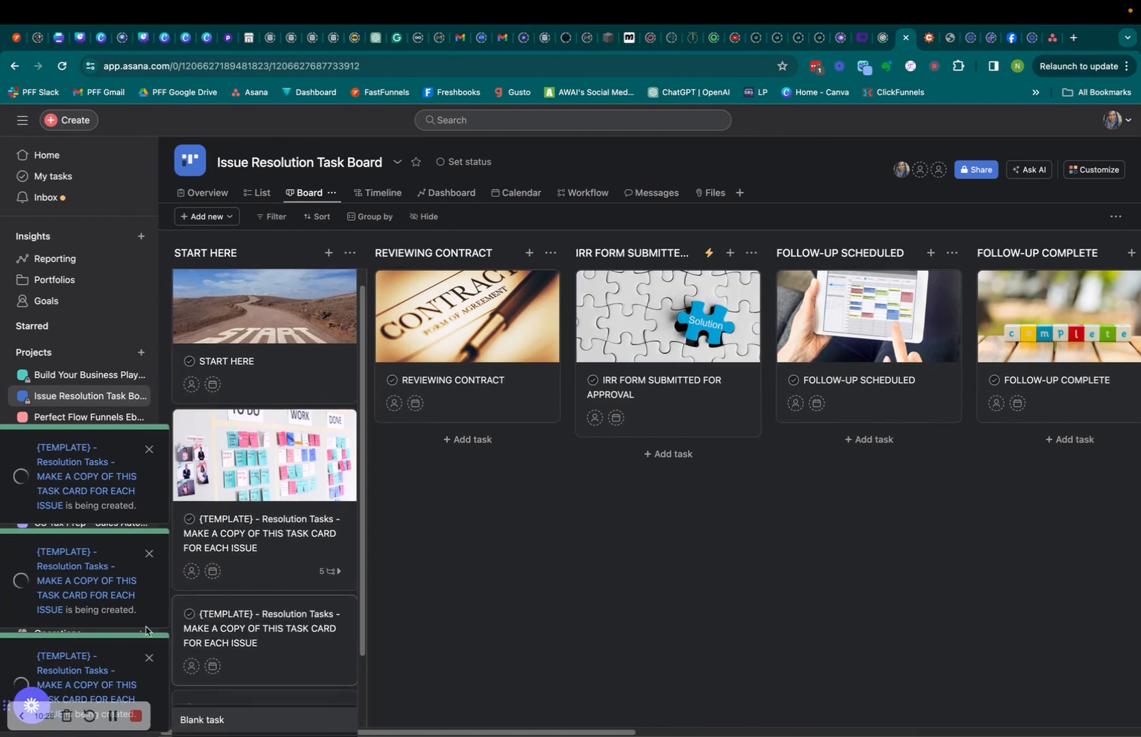
scroll(266, 586, "up", 1)
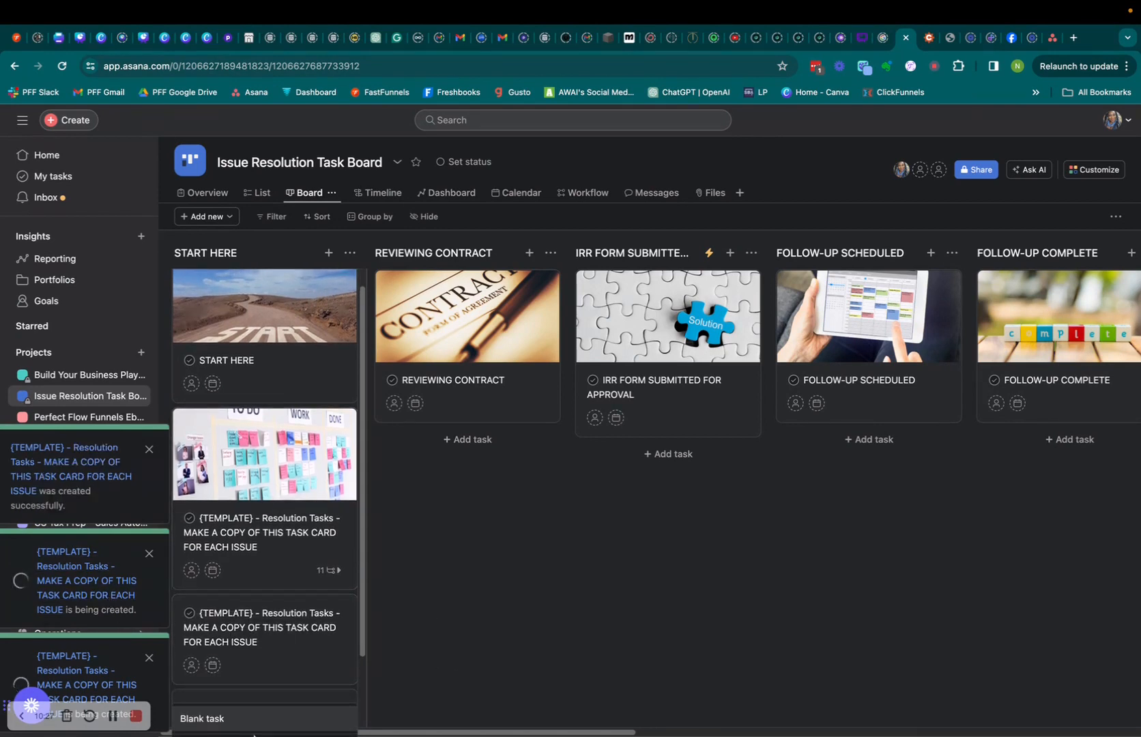
scroll(280, 655, "down", 2)
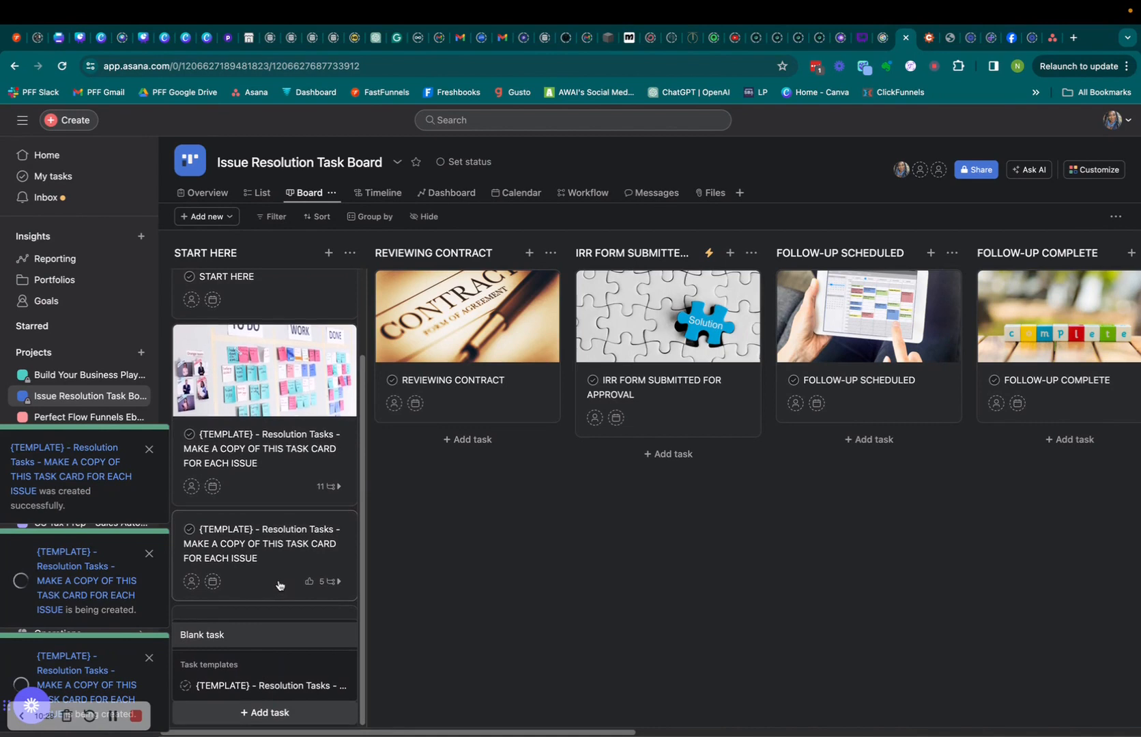
scroll(280, 609, "up", 2)
scroll(285, 622, "down", 1)
scroll(285, 622, "down", 2)
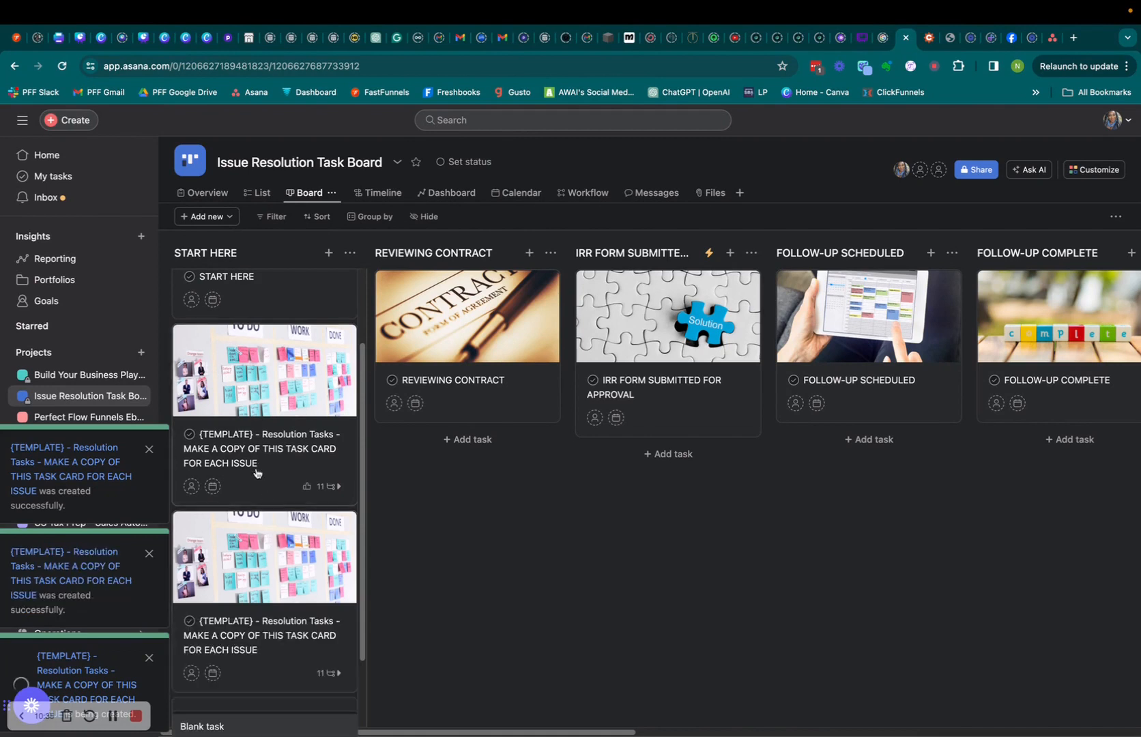
scroll(259, 473, "down", 2)
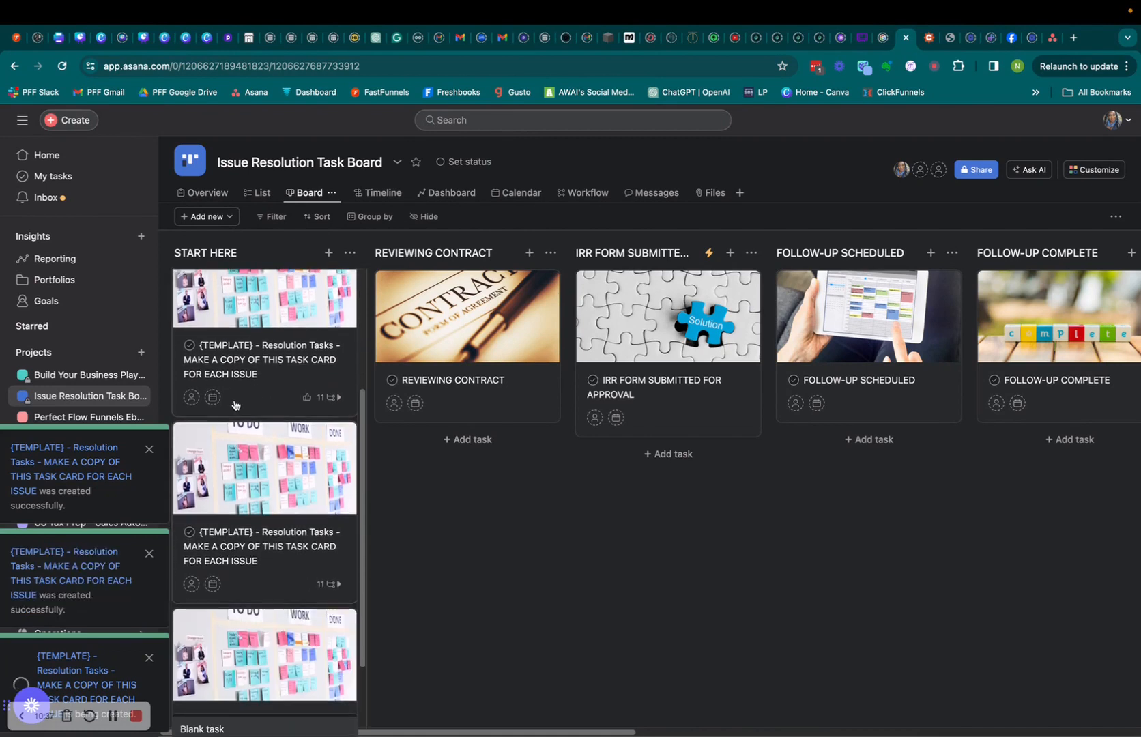
scroll(297, 570, "up", 1)
scroll(294, 569, "up", 3)
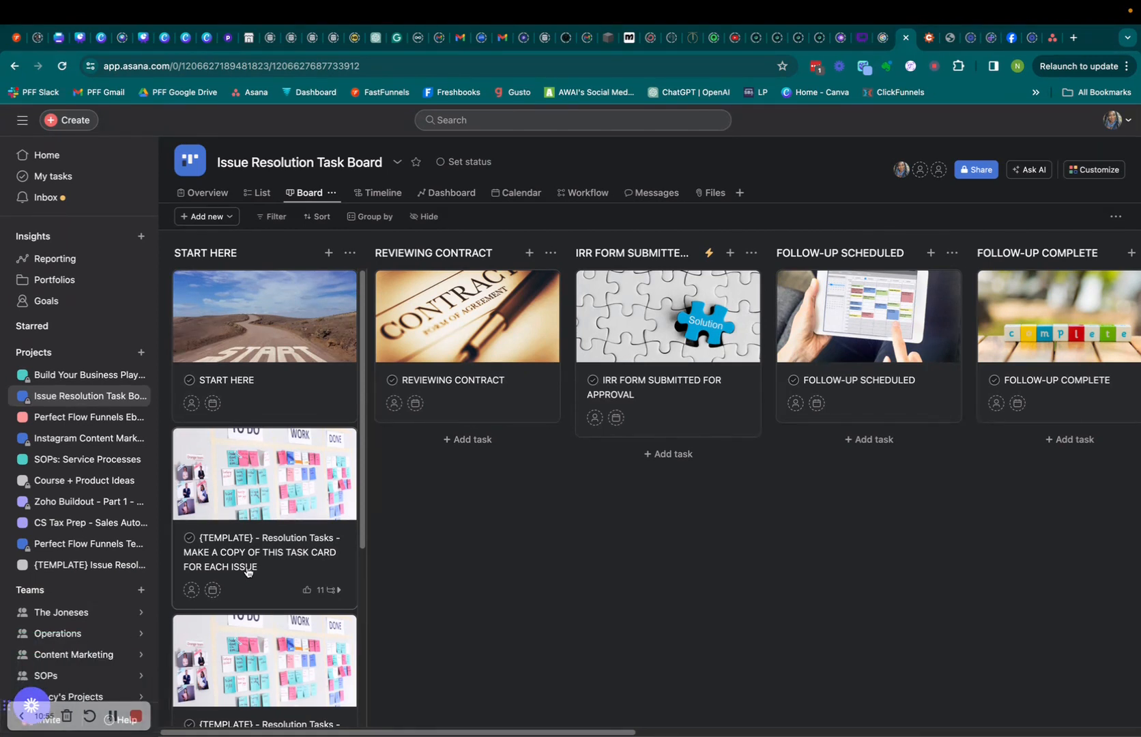
Open the {TEMPLATE} - Resolution Tasks card and view its subtasks, The Preparation through ISSUE RESOLVED.
left_click(247, 568)
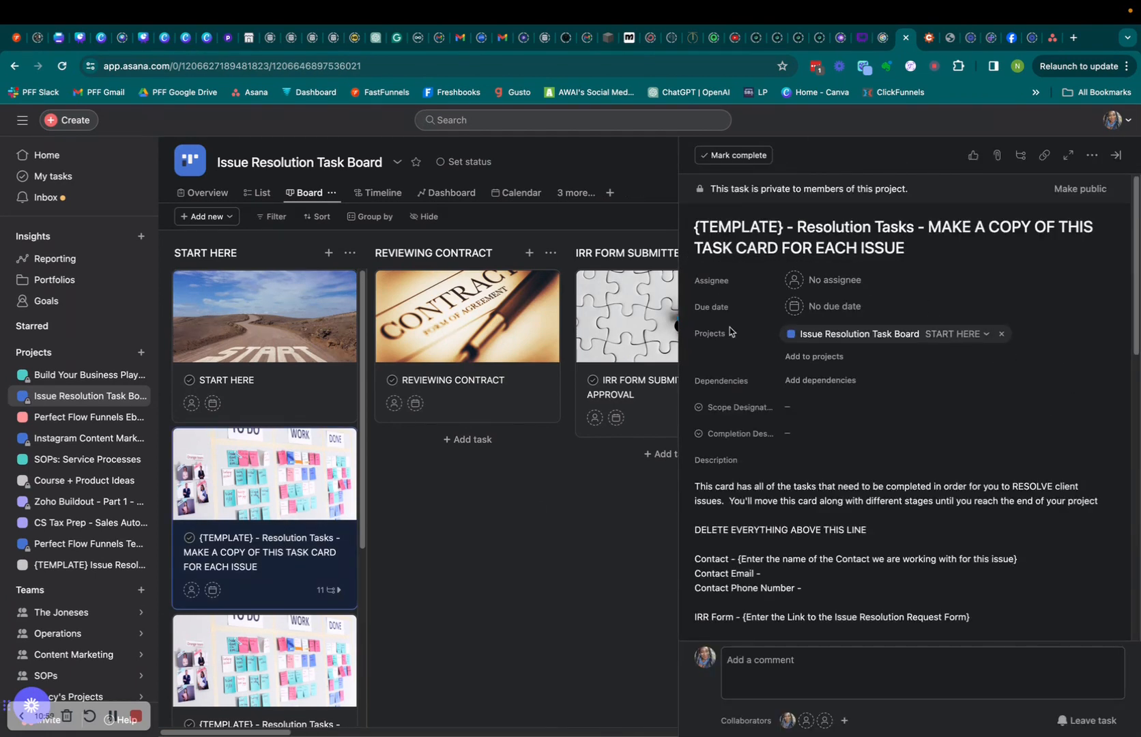
scroll(925, 476, "down", 2)
scroll(926, 476, "down", 1)
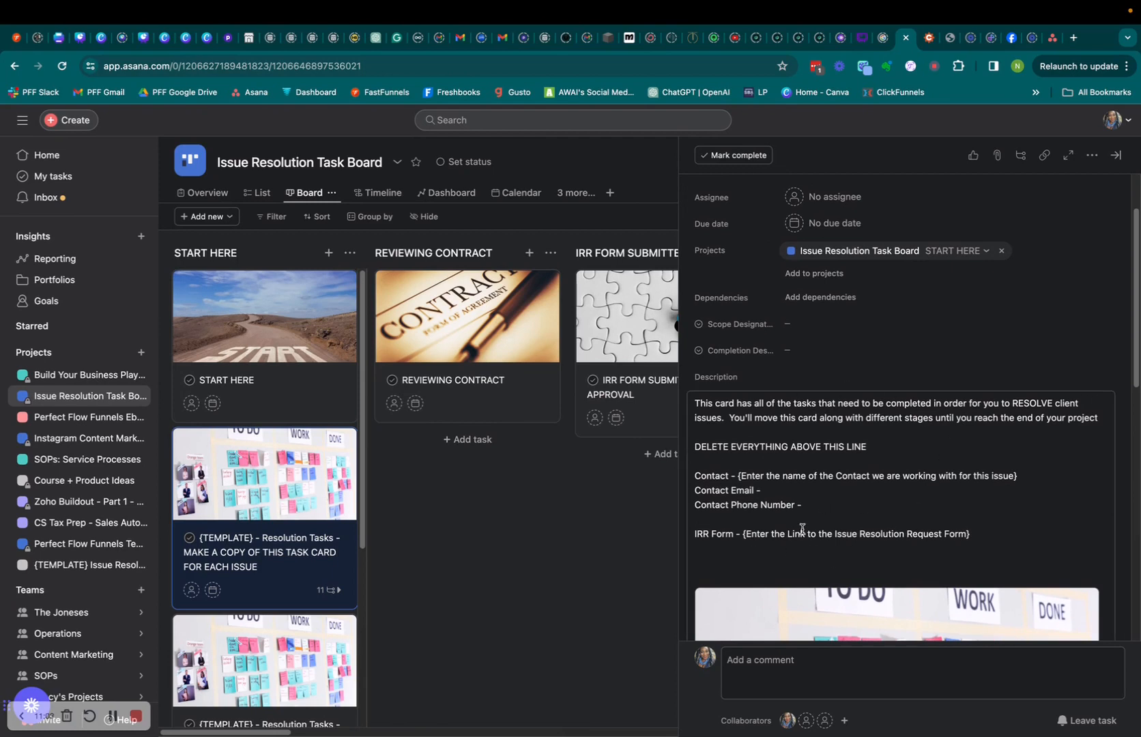
scroll(892, 512, "down", 1)
scroll(891, 512, "down", 1)
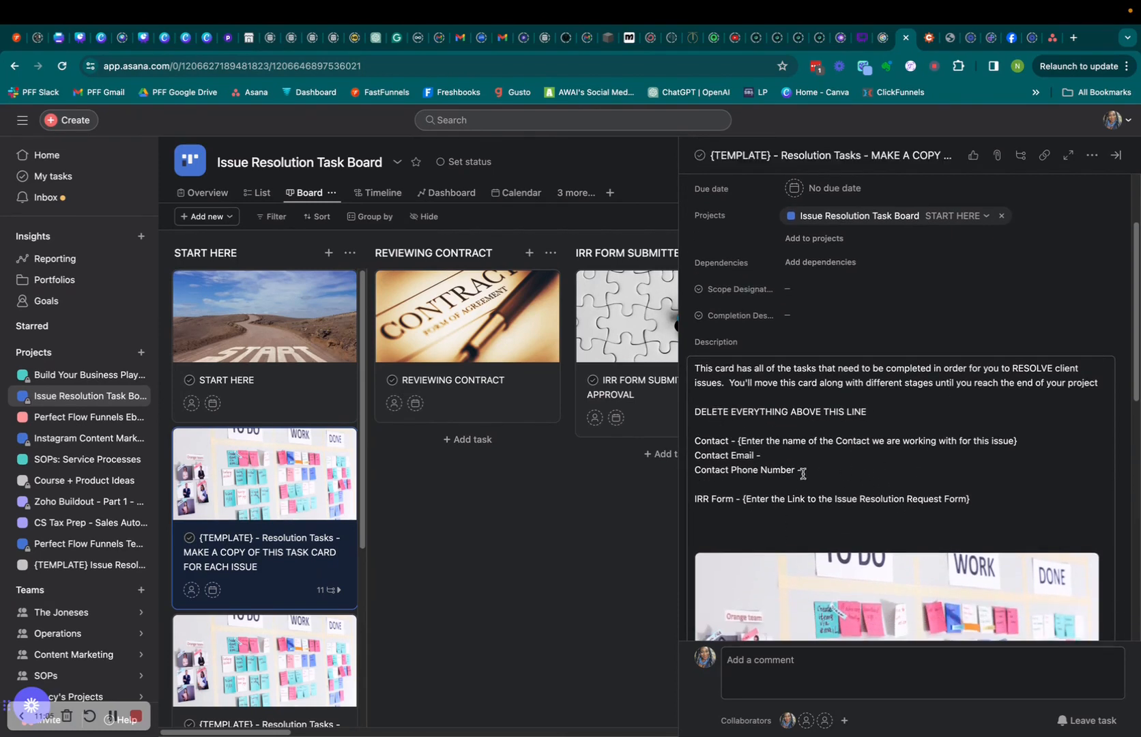
scroll(844, 478, "down", 1)
scroll(845, 478, "down", 5)
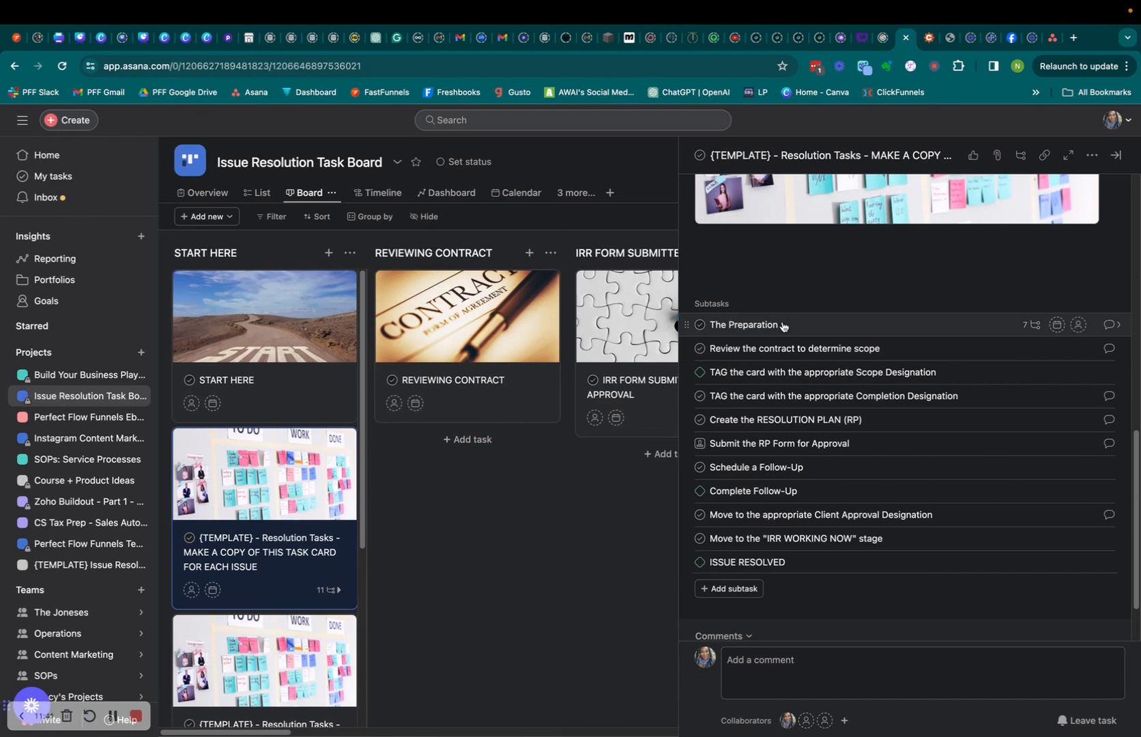
left_click(1111, 332)
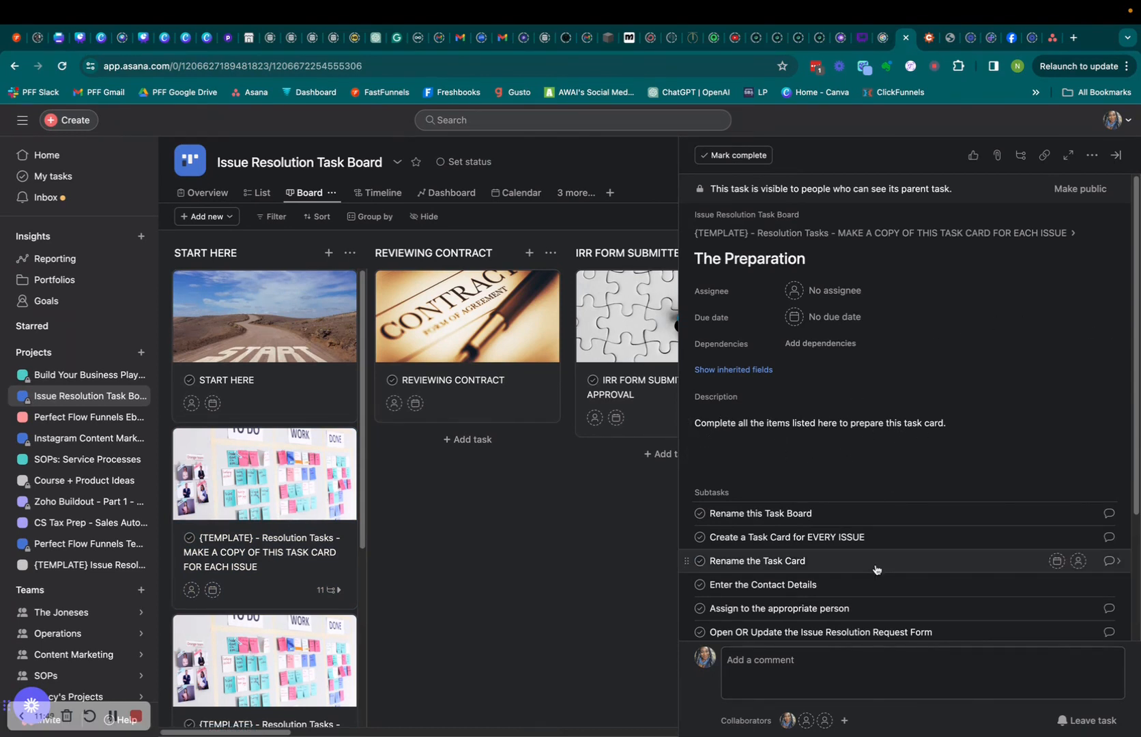
scroll(876, 569, "down", 3)
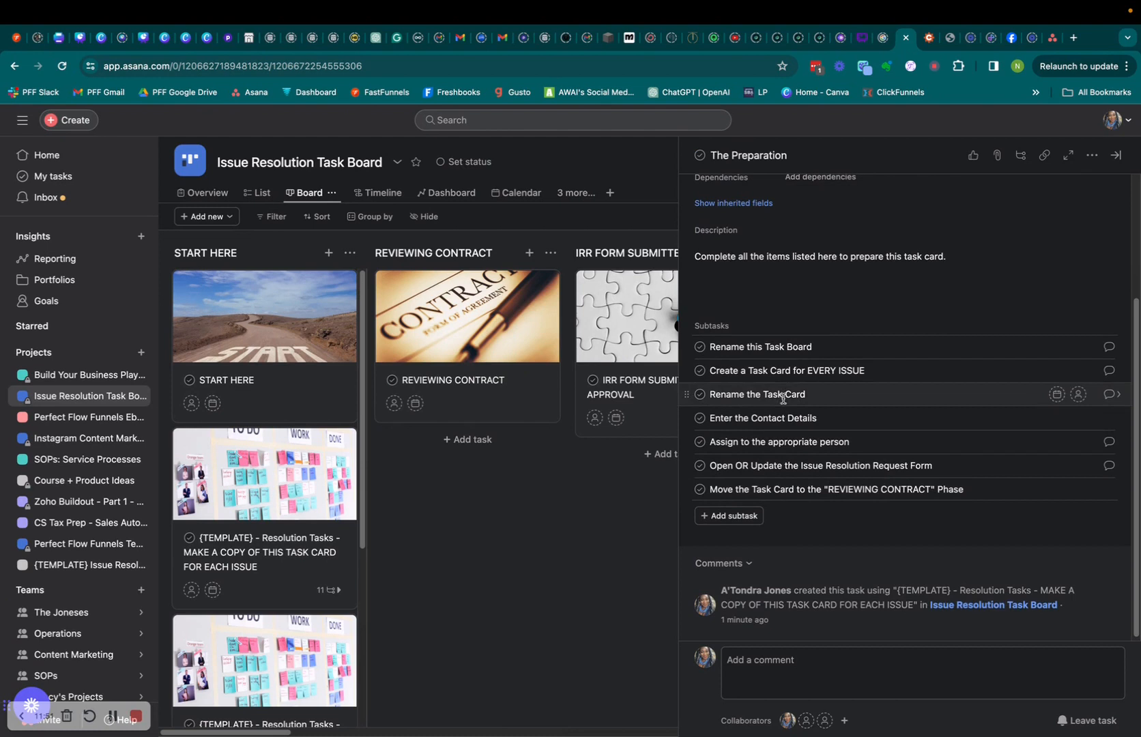
scroll(805, 488, "up", 3)
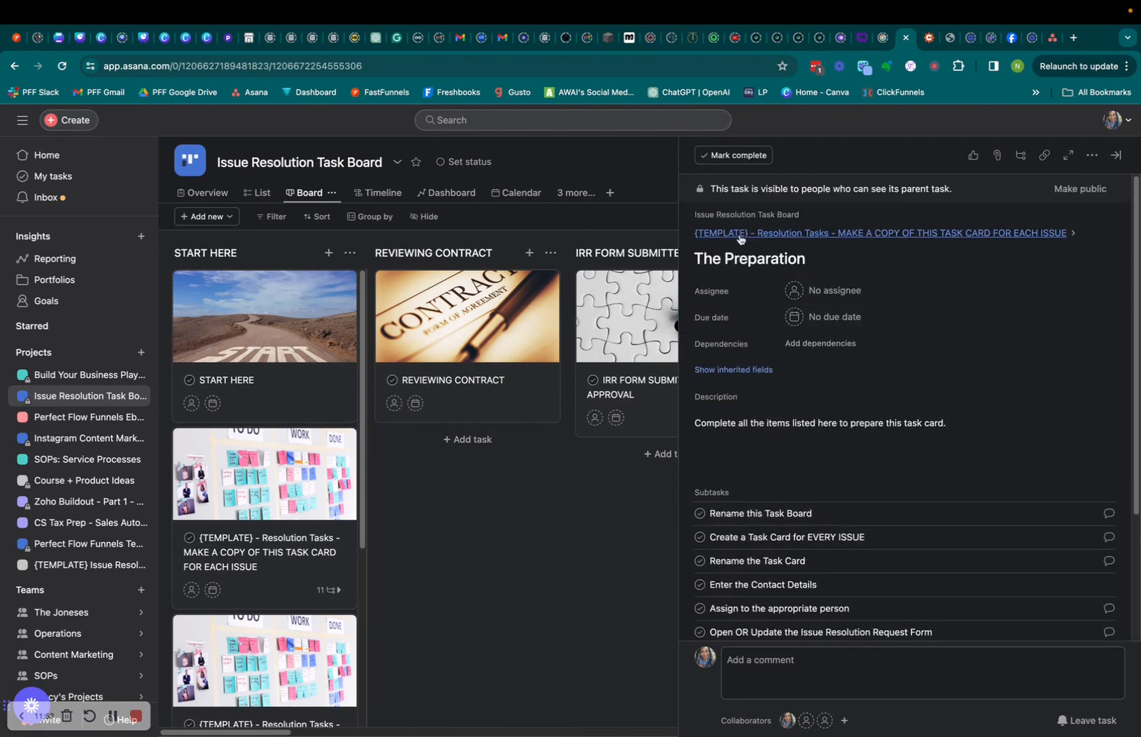
left_click(740, 234)
scroll(949, 532, "down", 4)
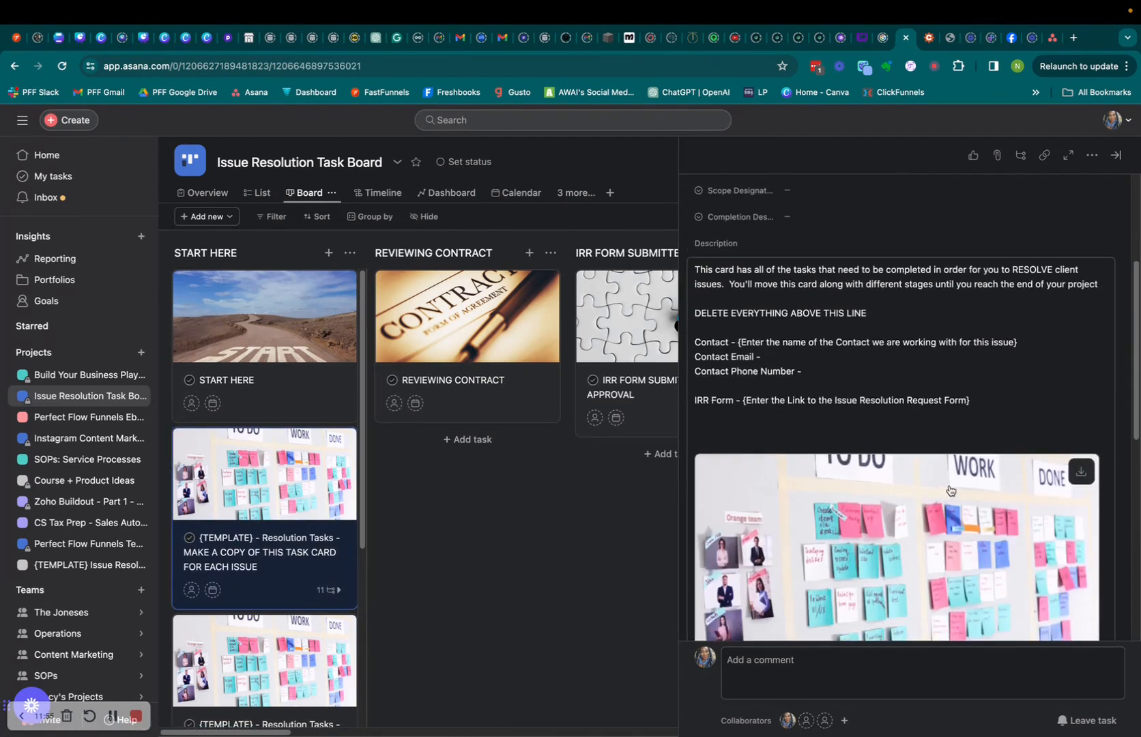
scroll(942, 490, "down", 6)
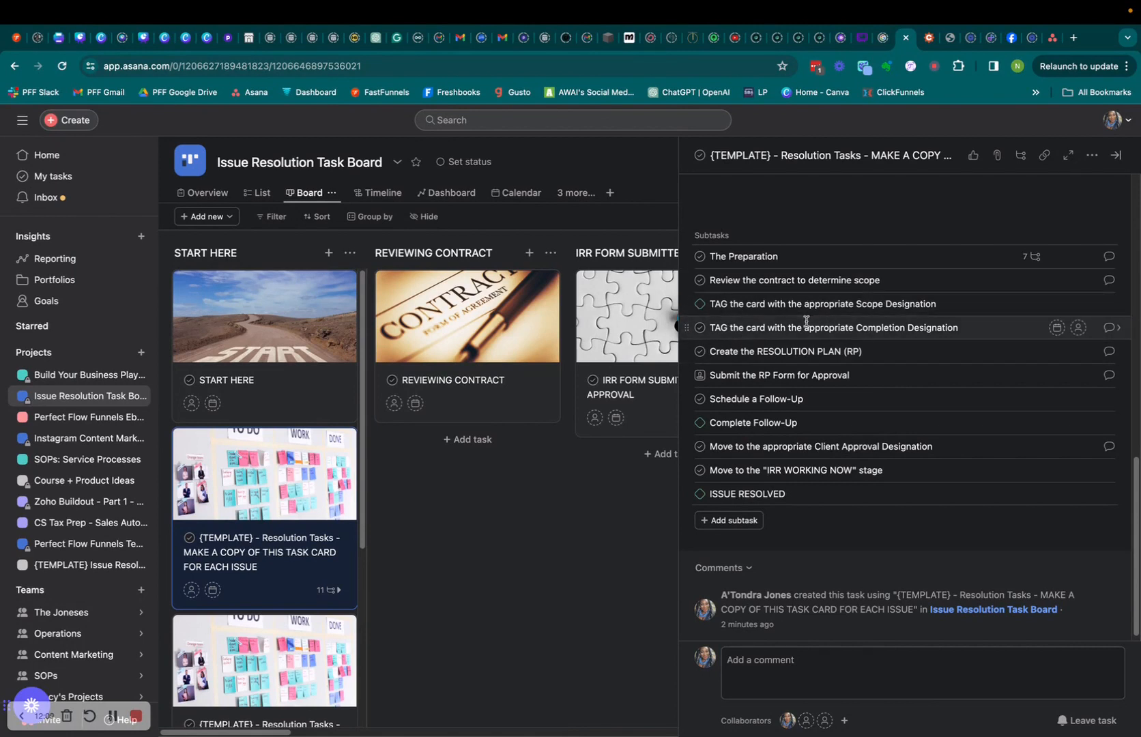
scroll(939, 362, "down", 1)
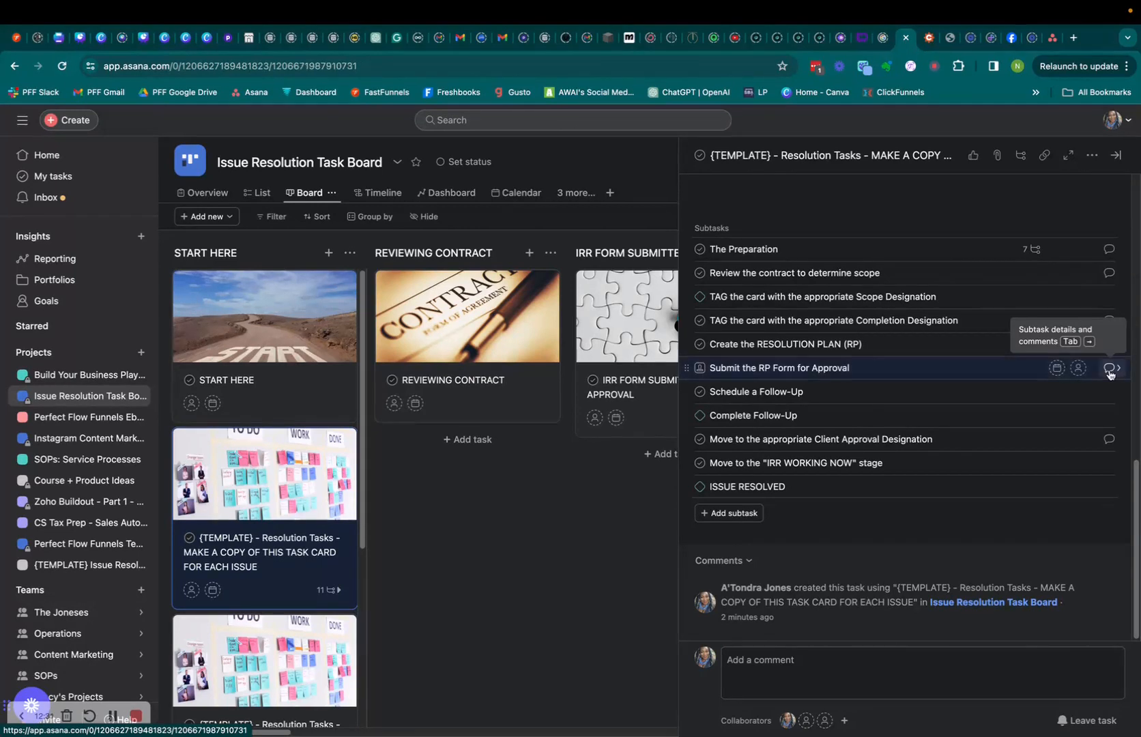
Open the Submit the RP Form for Approval subtask and read its three-step submission instructions.
left_click(1110, 369)
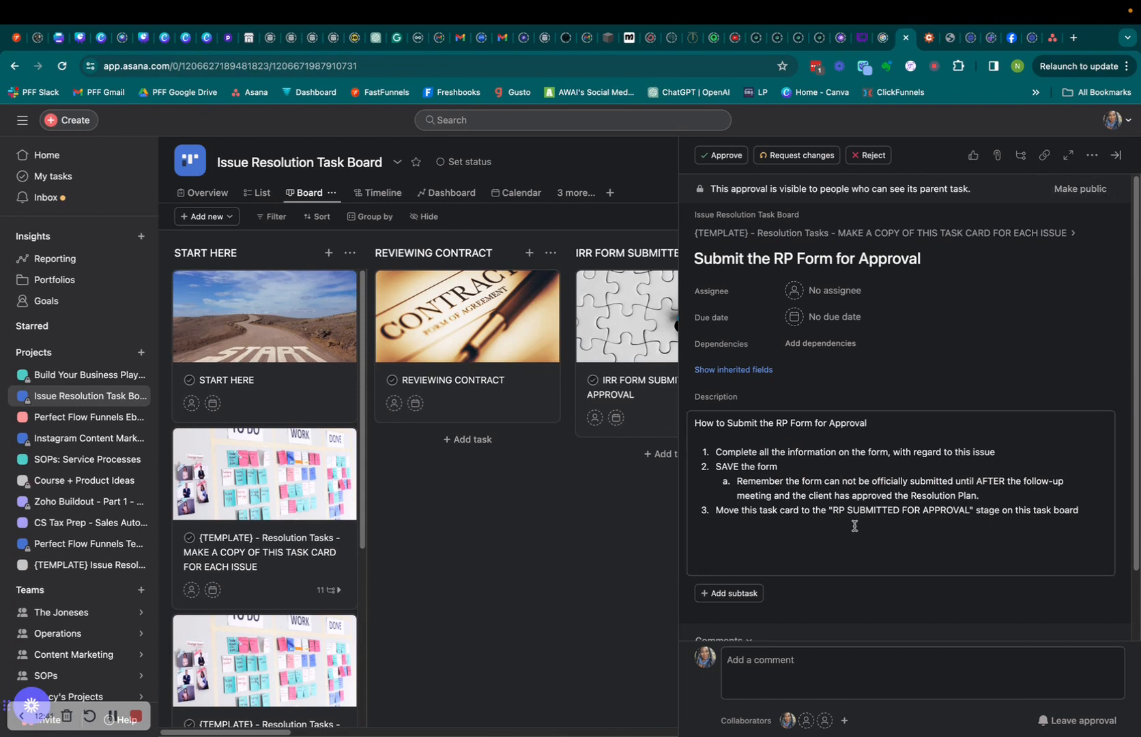
scroll(856, 530, "down", 2)
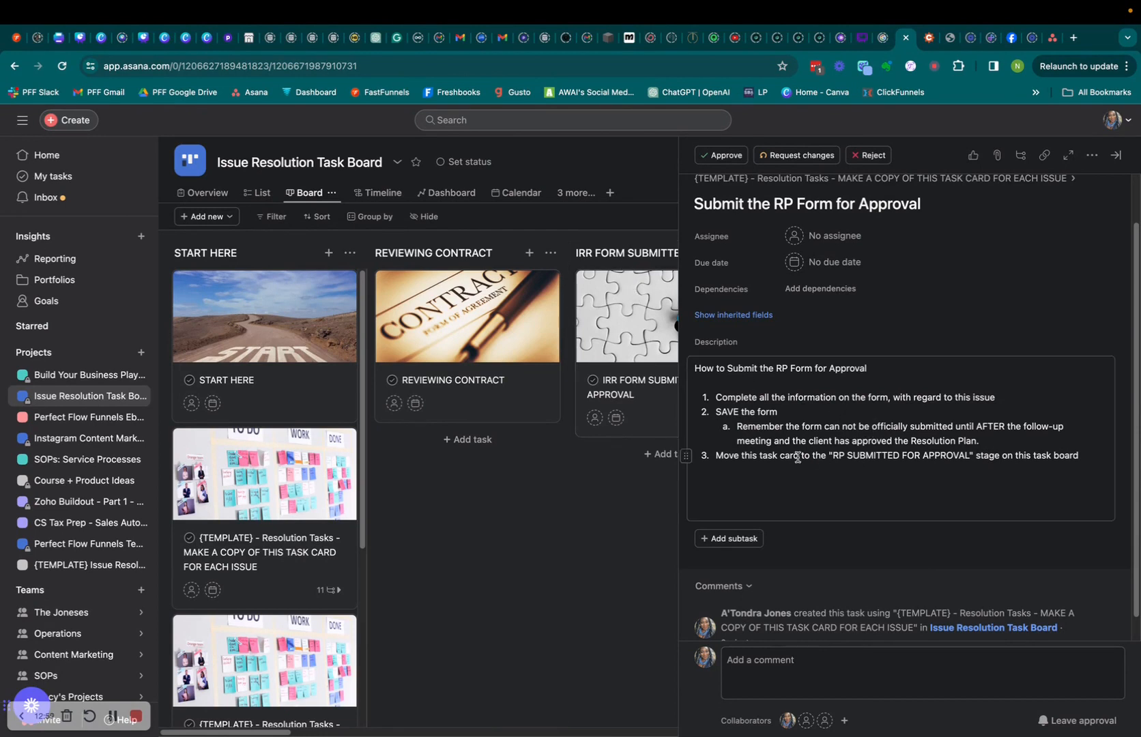
scroll(877, 471, "down", 1)
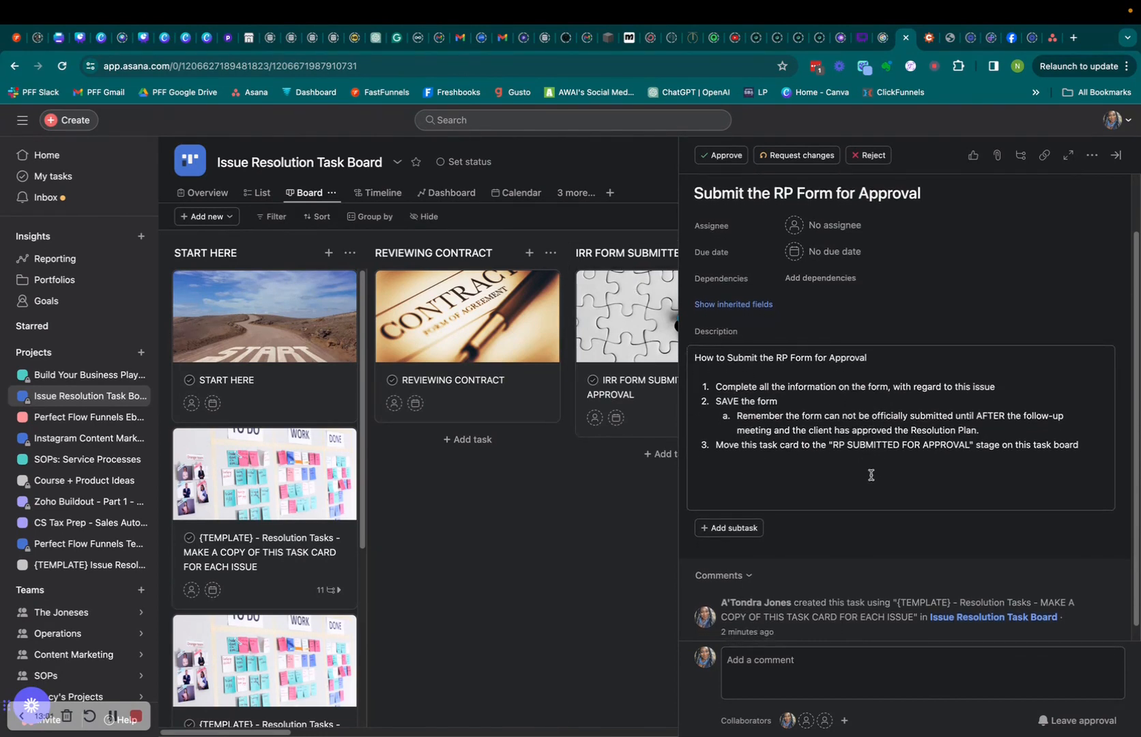
scroll(873, 471, "up", 3)
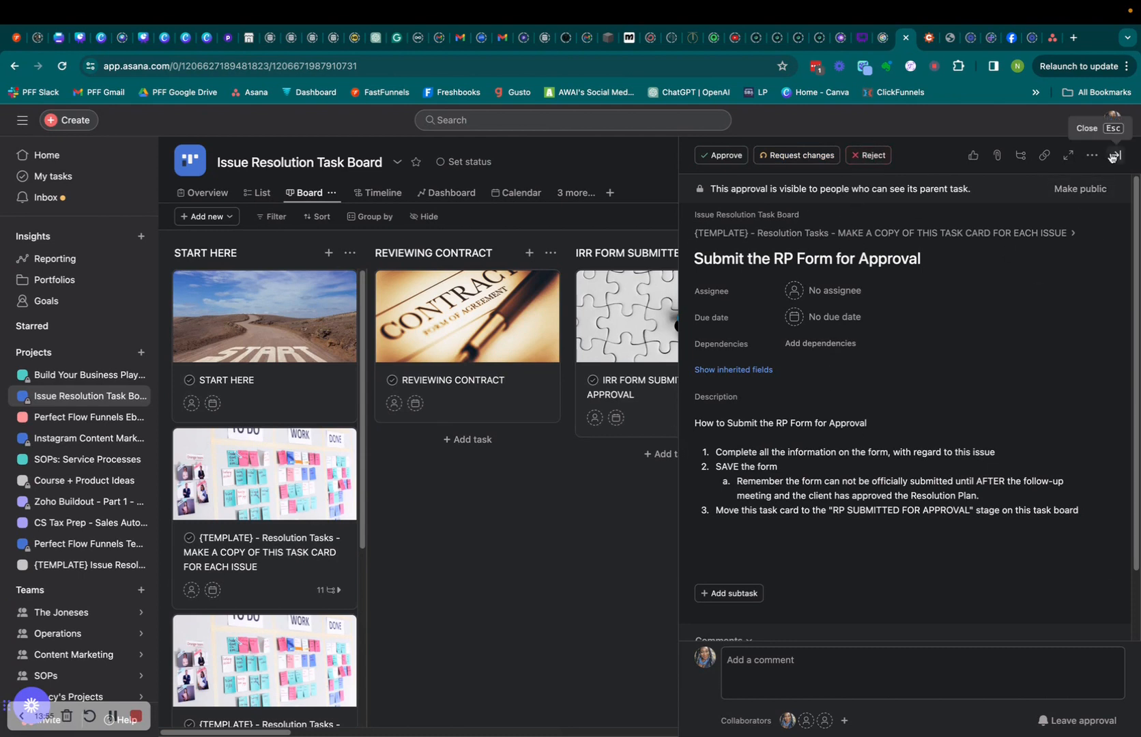
Go back to the parent template task and close its detail pane.
left_click(839, 235)
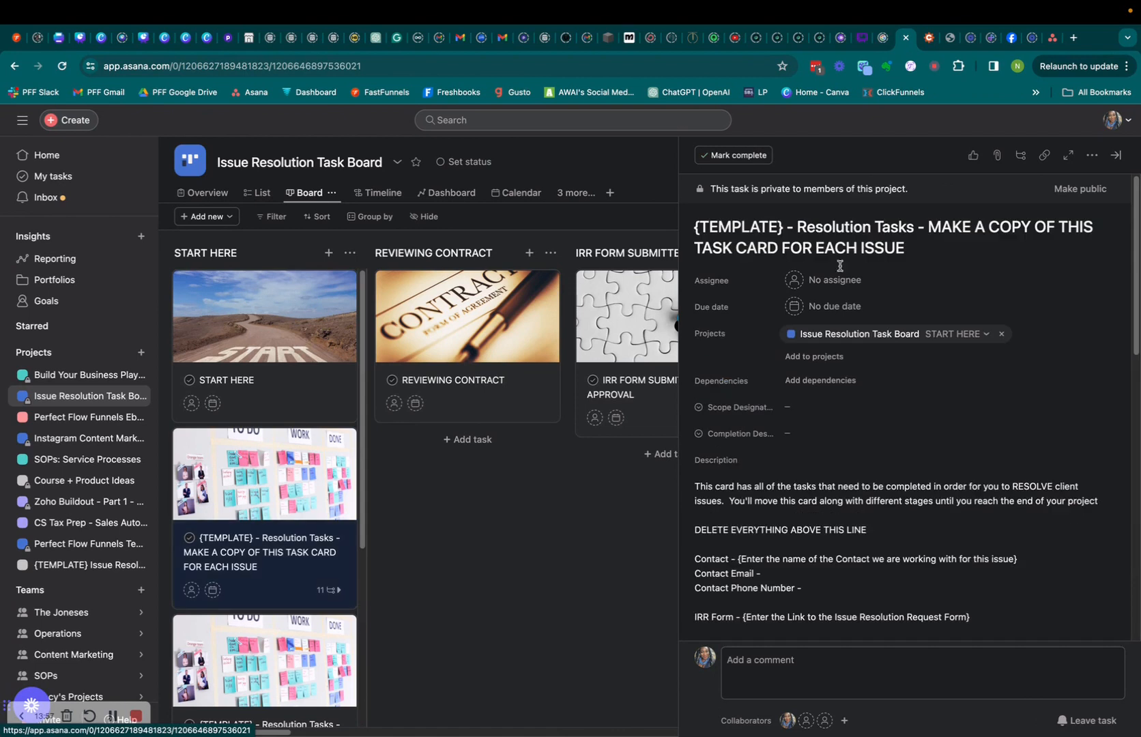
scroll(824, 483, "down", 5)
scroll(824, 483, "down", 5)
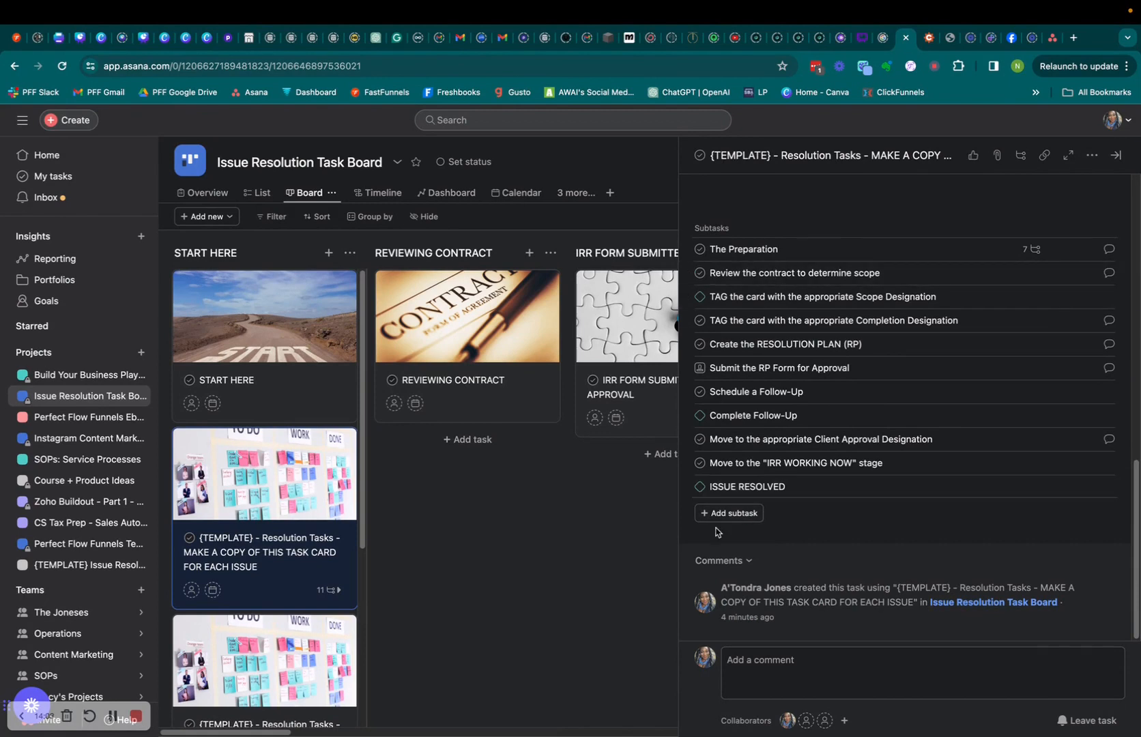
left_click(447, 557)
left_click_drag(308, 732, 284, 732)
Reopen the template card's details briefly, then close the pane again.
left_click(211, 587)
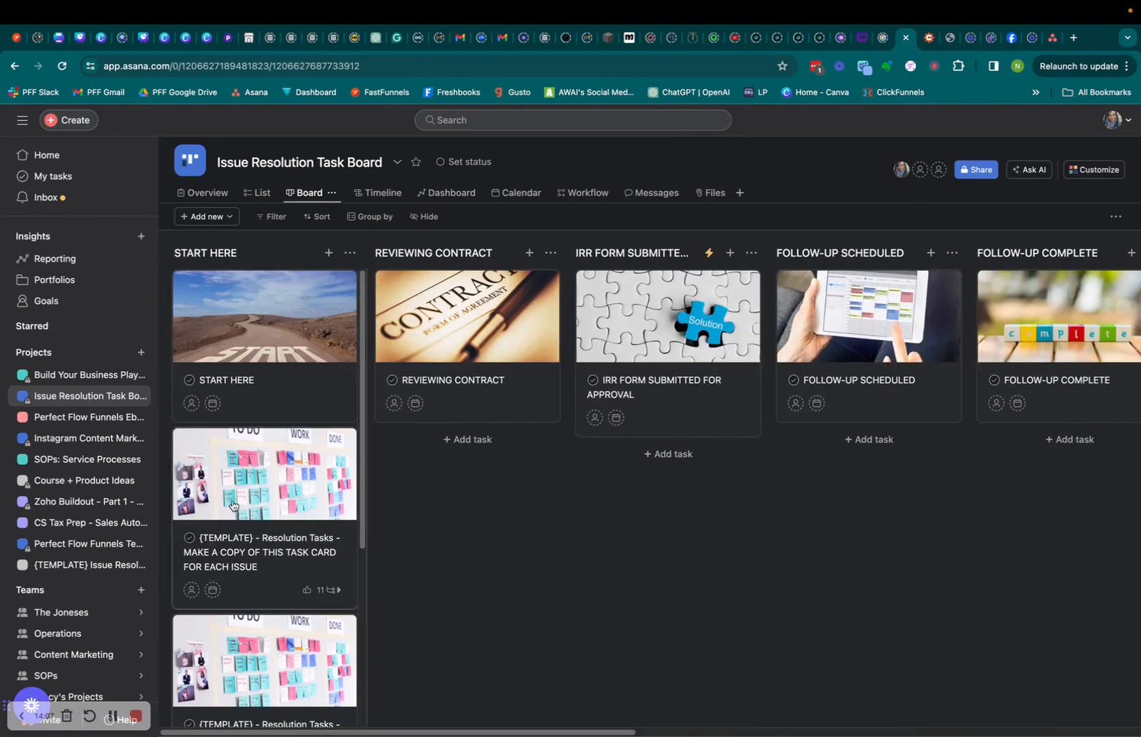
scroll(961, 449, "down", 10)
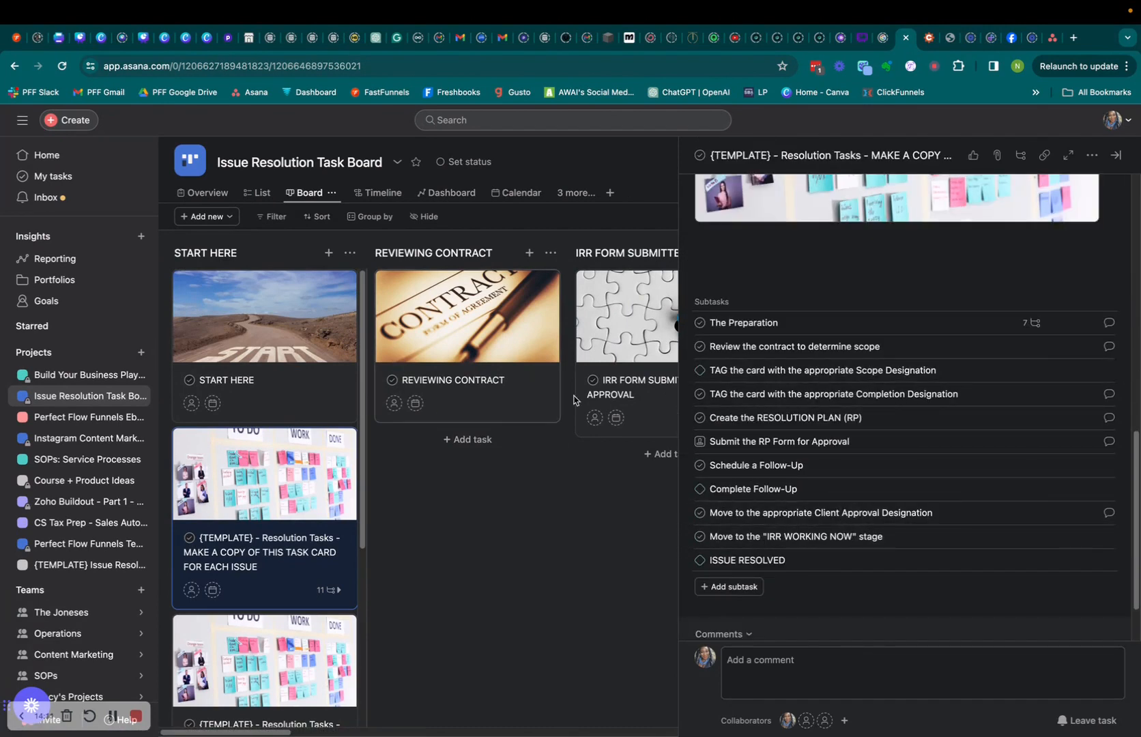
left_click(585, 718)
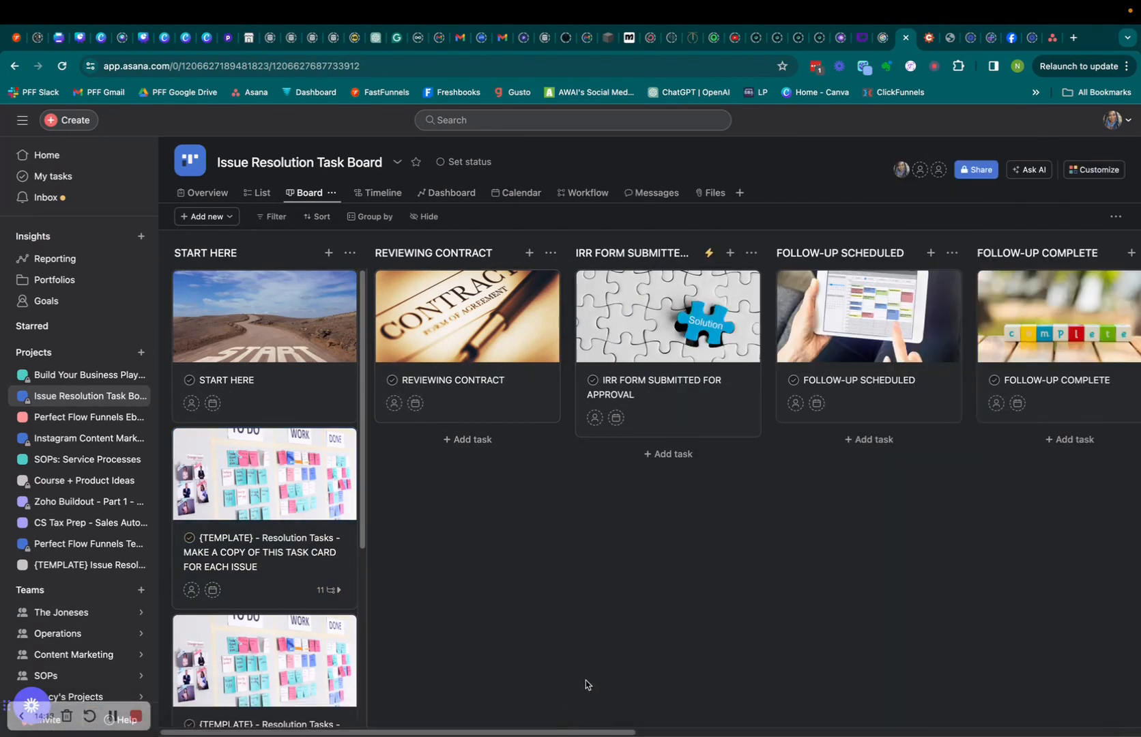
left_click_drag(583, 732, 539, 717)
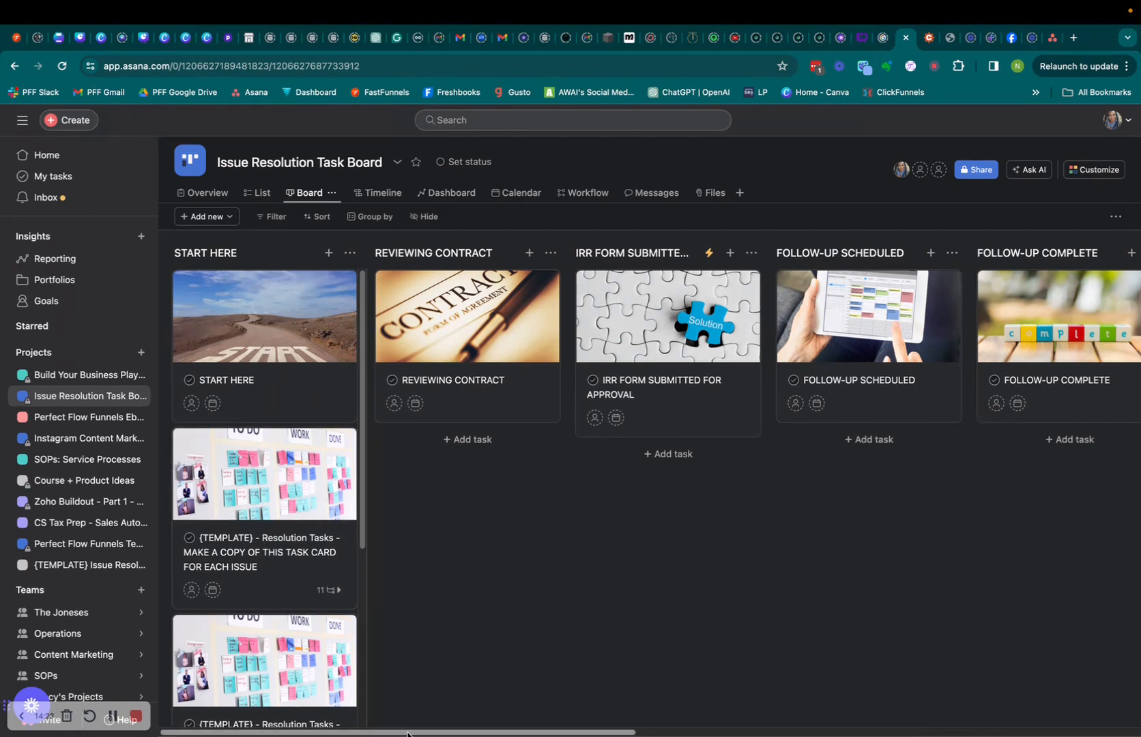
mouse_move(408, 732)
left_mouse_down()
mouse_move(936, 722)
mouse_move(797, 736)
mouse_move(401, 734)
left_mouse_up()
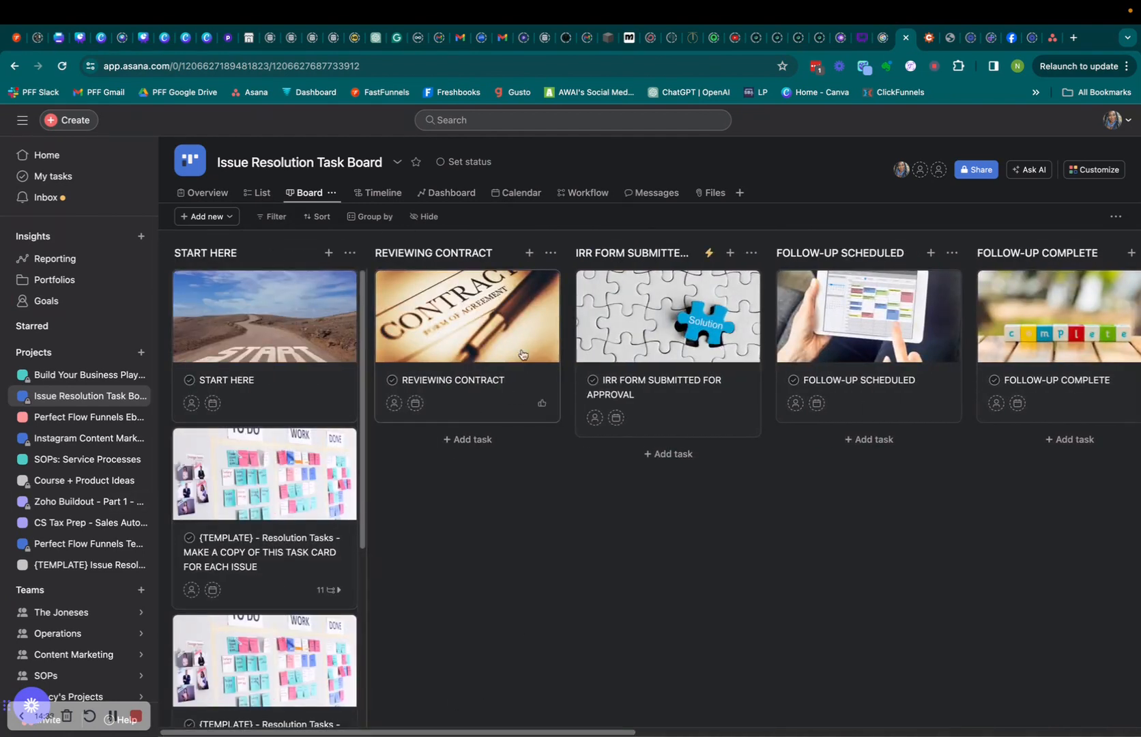
left_click_drag(484, 729, 527, 706)
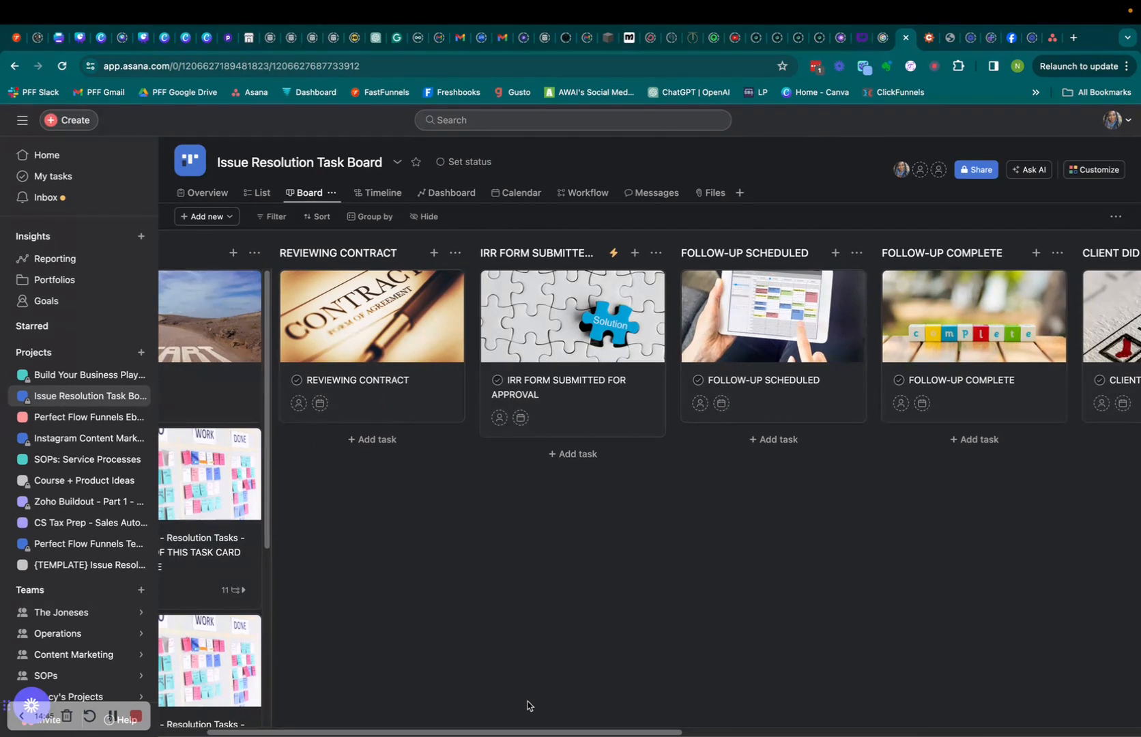
left_click_drag(554, 730, 806, 724)
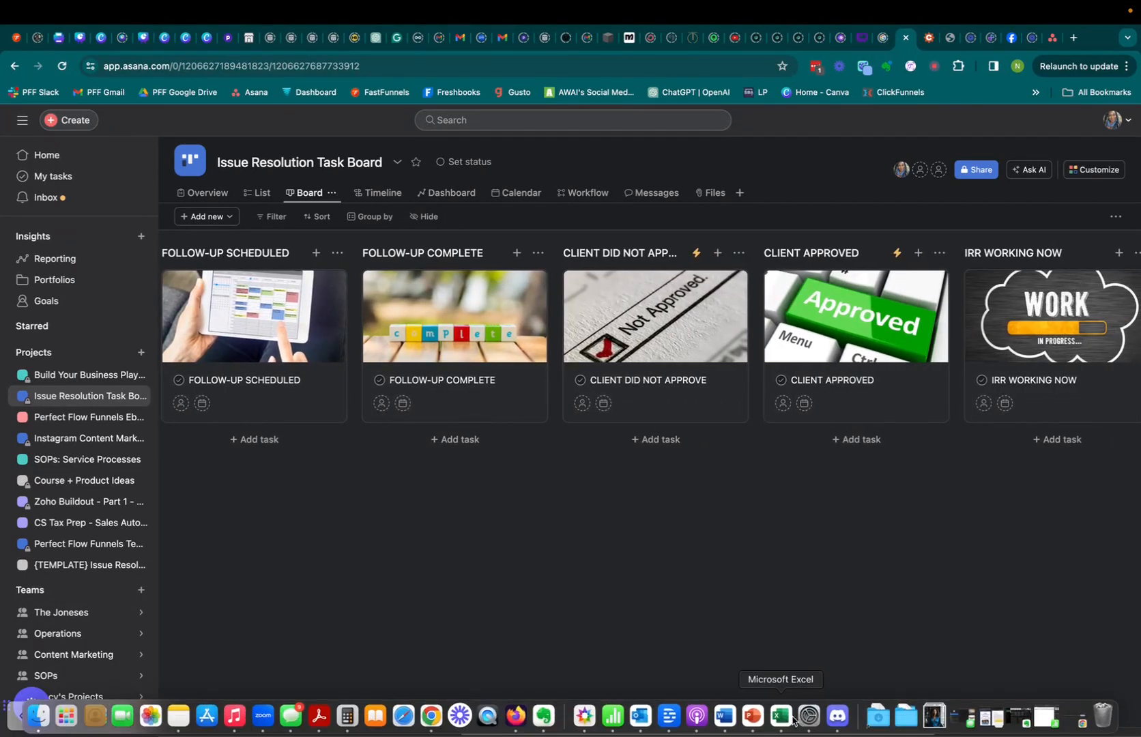
left_click_drag(742, 733, 423, 734)
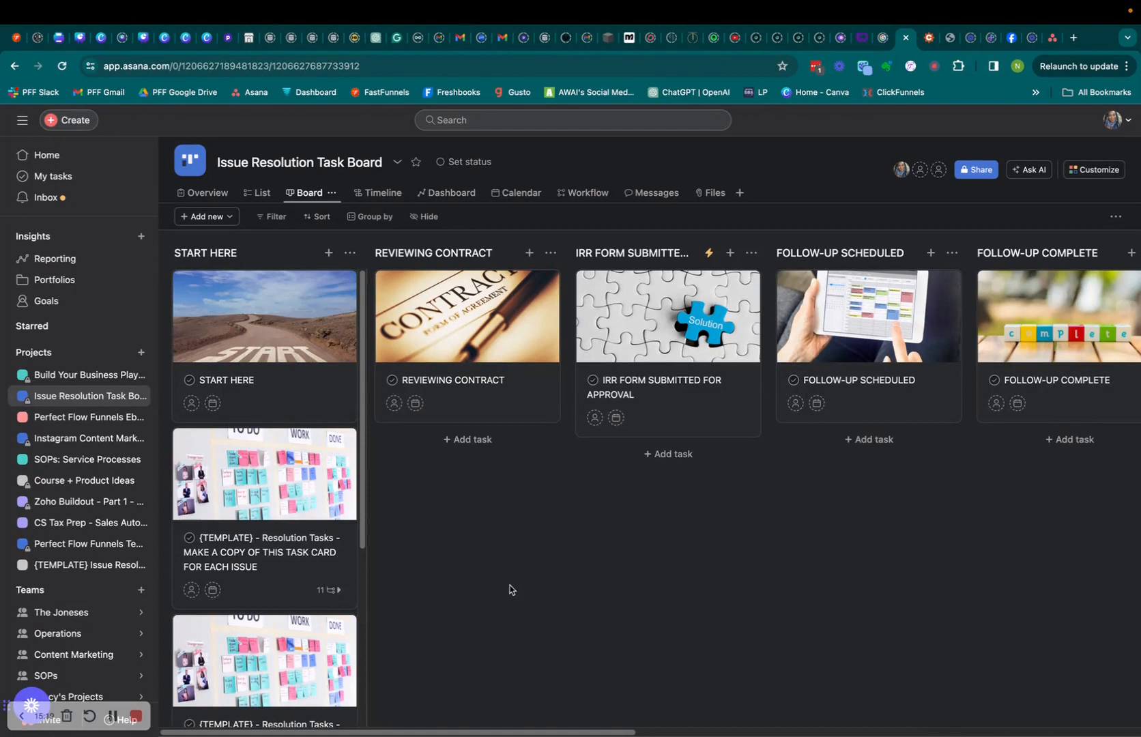
left_click_drag(516, 734, 429, 730)
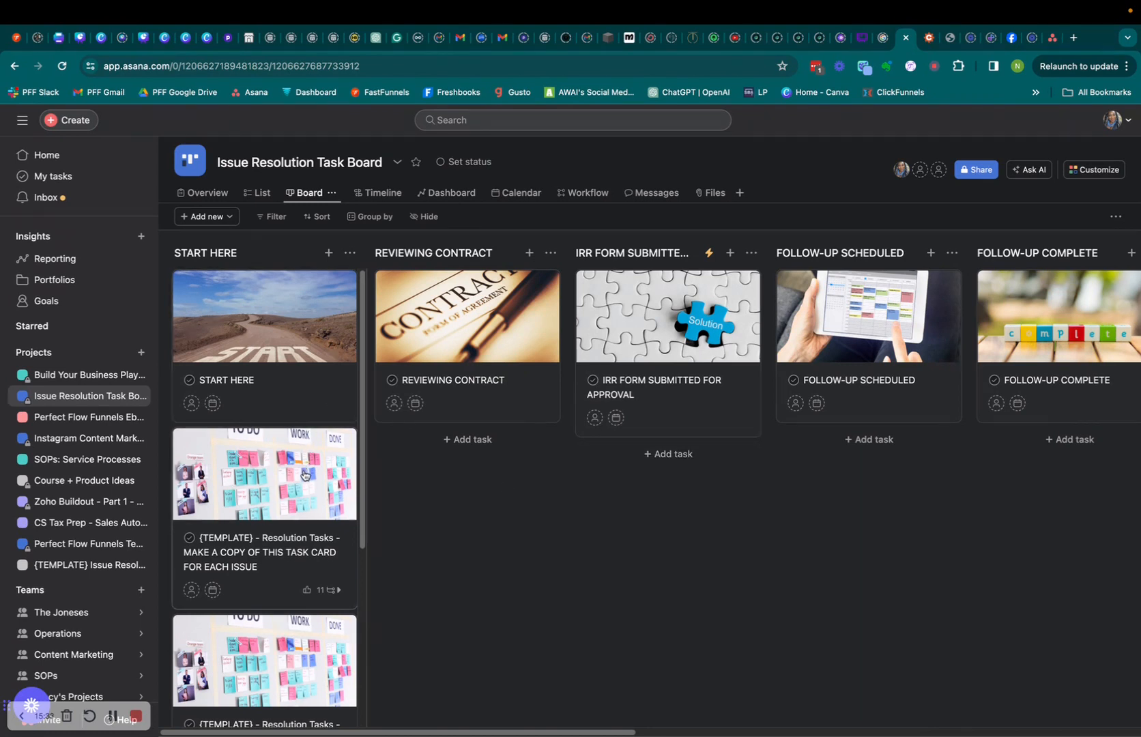
Move the template card into IRR FORM SUBMITTED FOR APPROVAL and review that section's task-moved rule.
left_click_drag(304, 479, 707, 499)
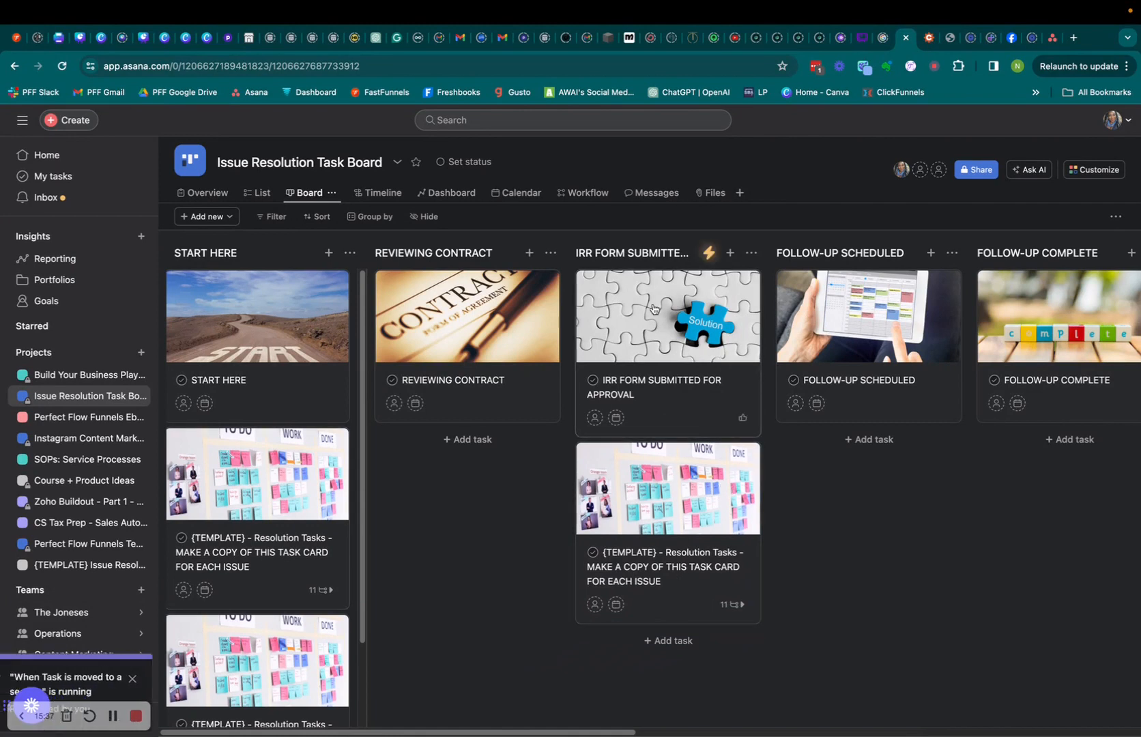
left_click(709, 257)
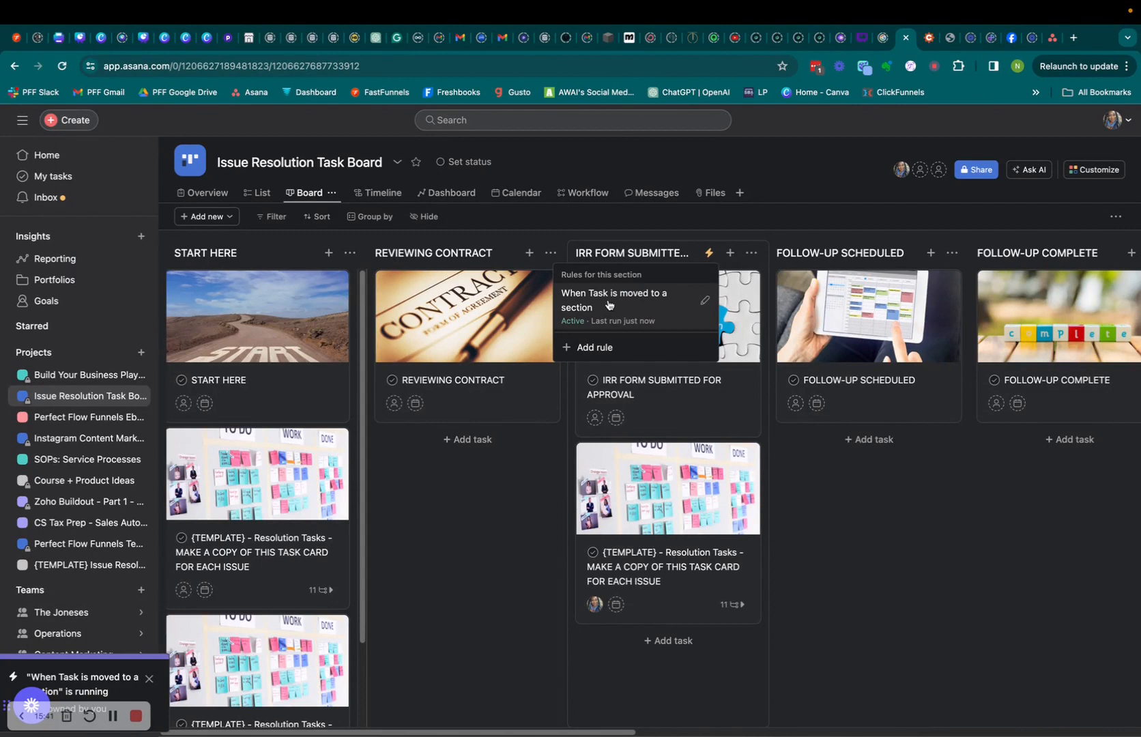
left_click(642, 299)
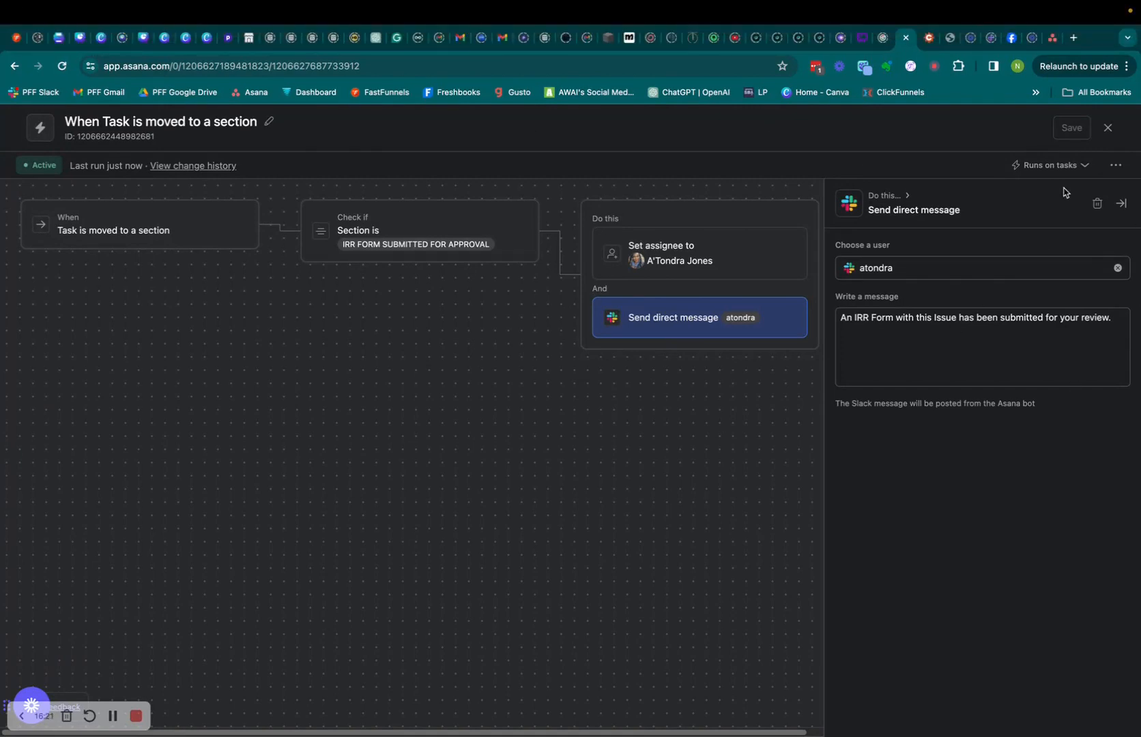
left_click(1108, 131)
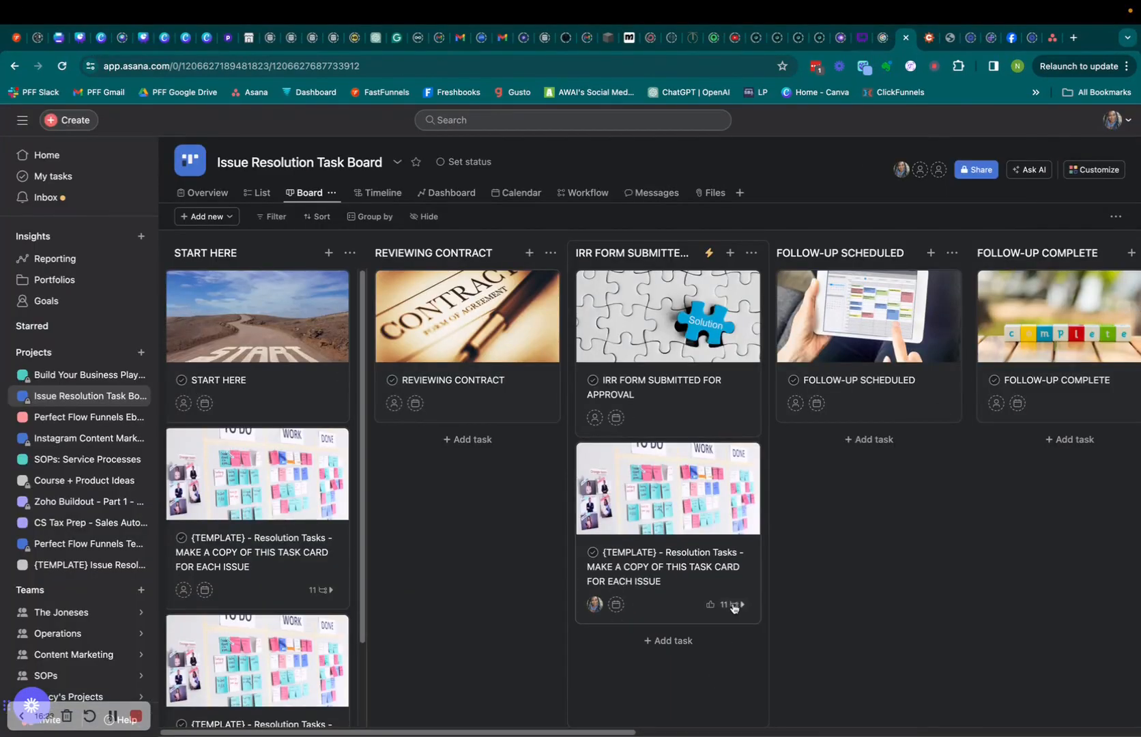
Move the template Resolution Tasks card into the CLIENT DID NOT APPROVE column.
left_click(593, 715)
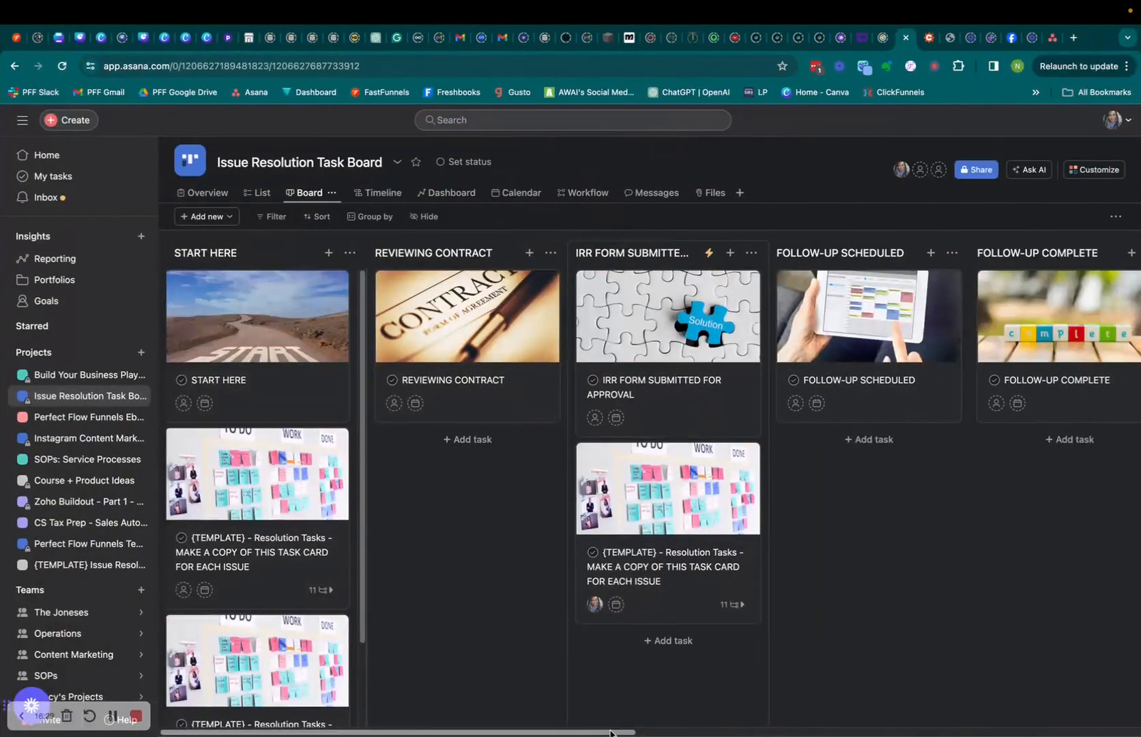
left_click_drag(611, 729, 831, 728)
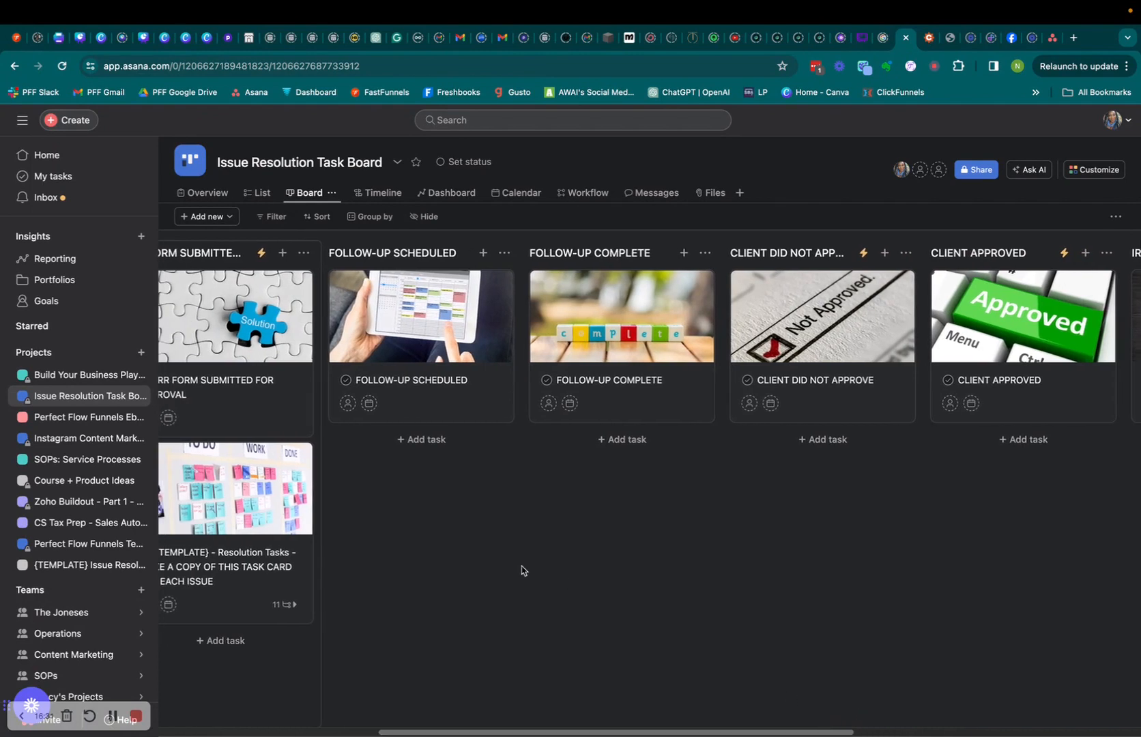
left_click_drag(265, 481, 846, 523)
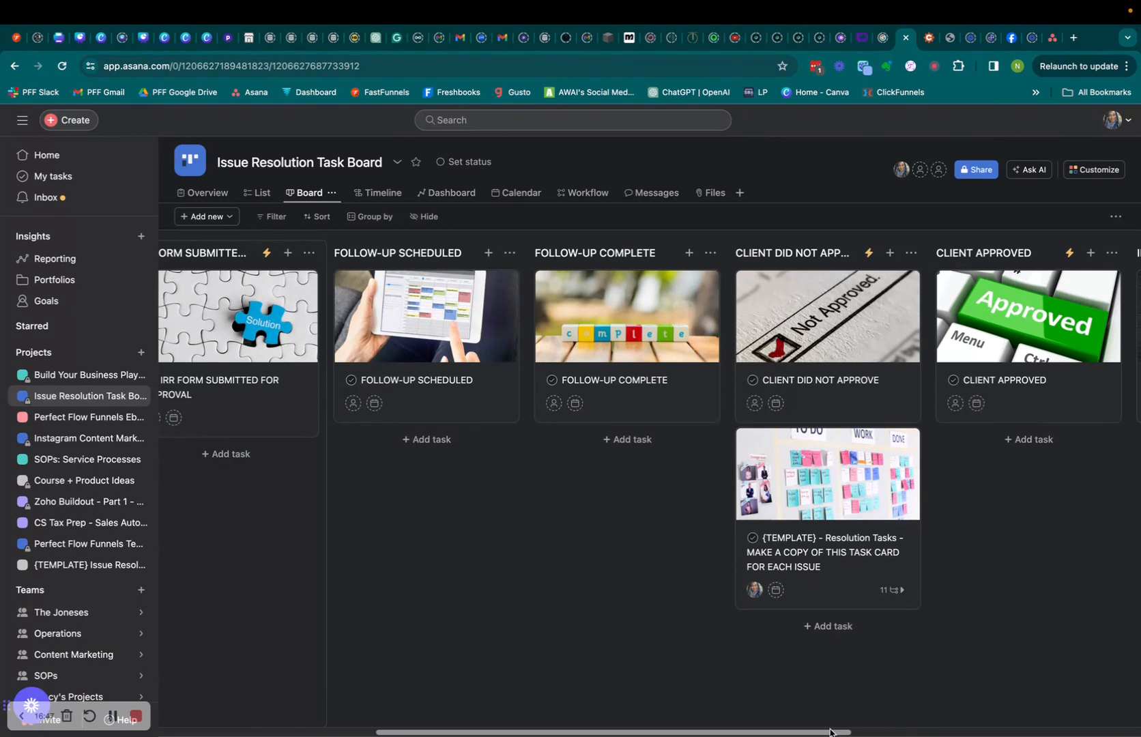
scroll(829, 732, "right", 3)
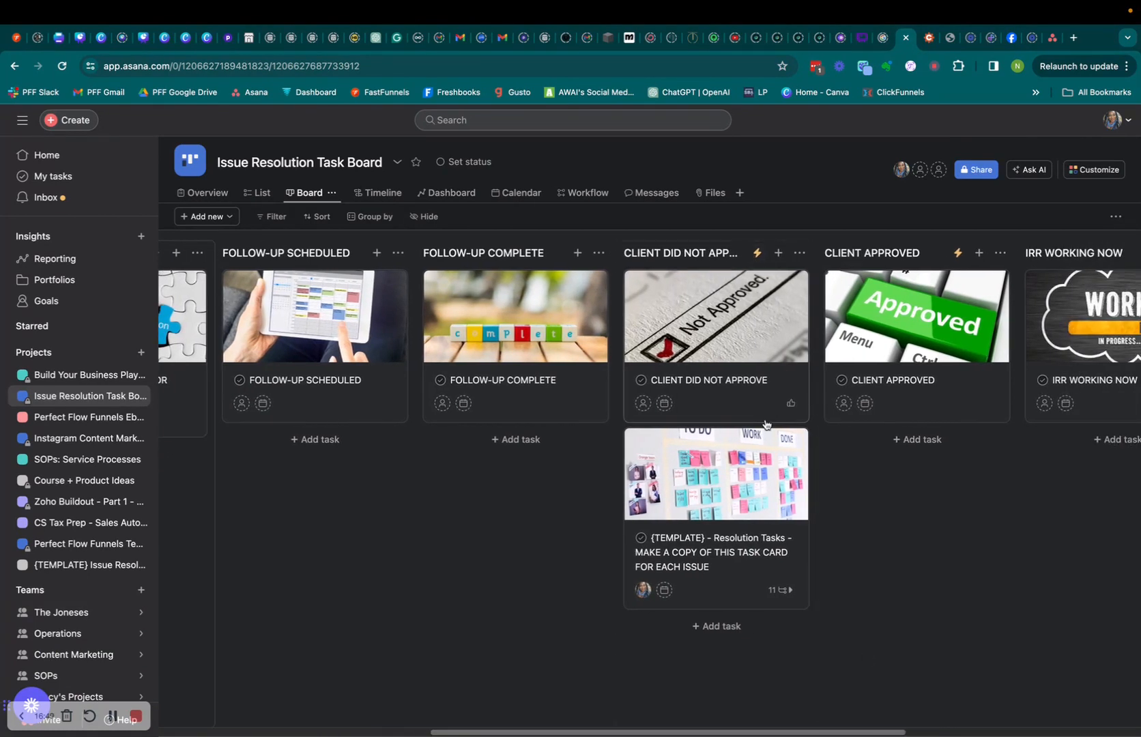
left_click(723, 501)
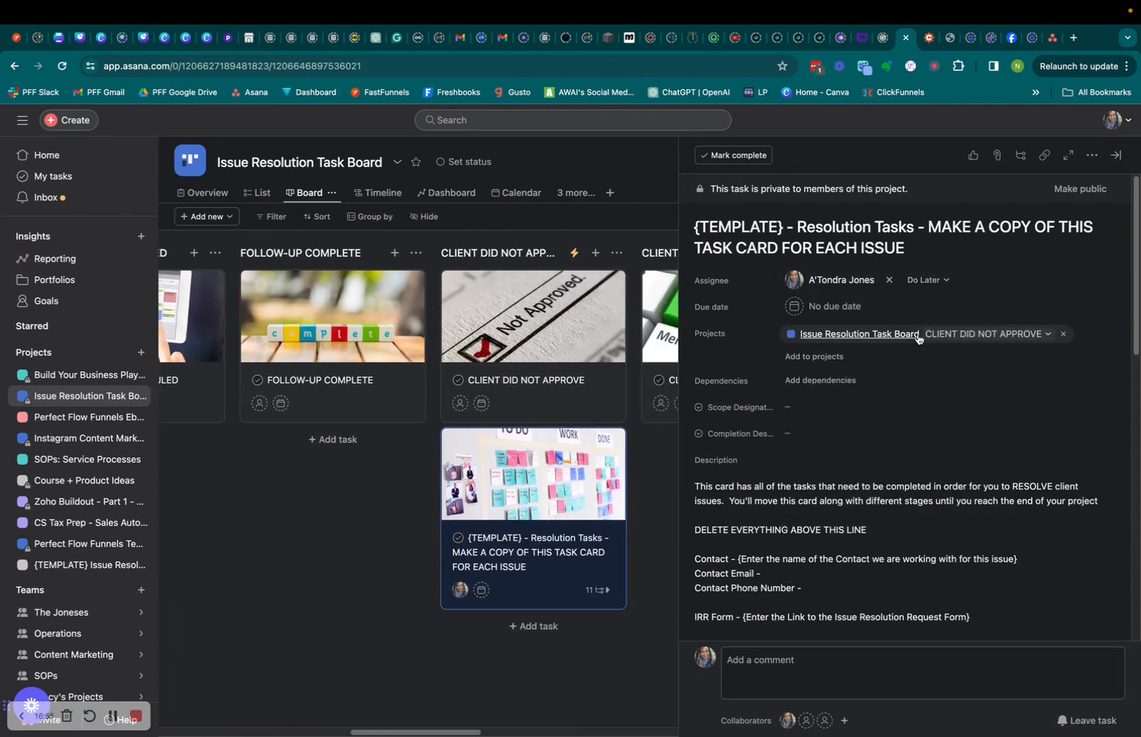
left_click(656, 488)
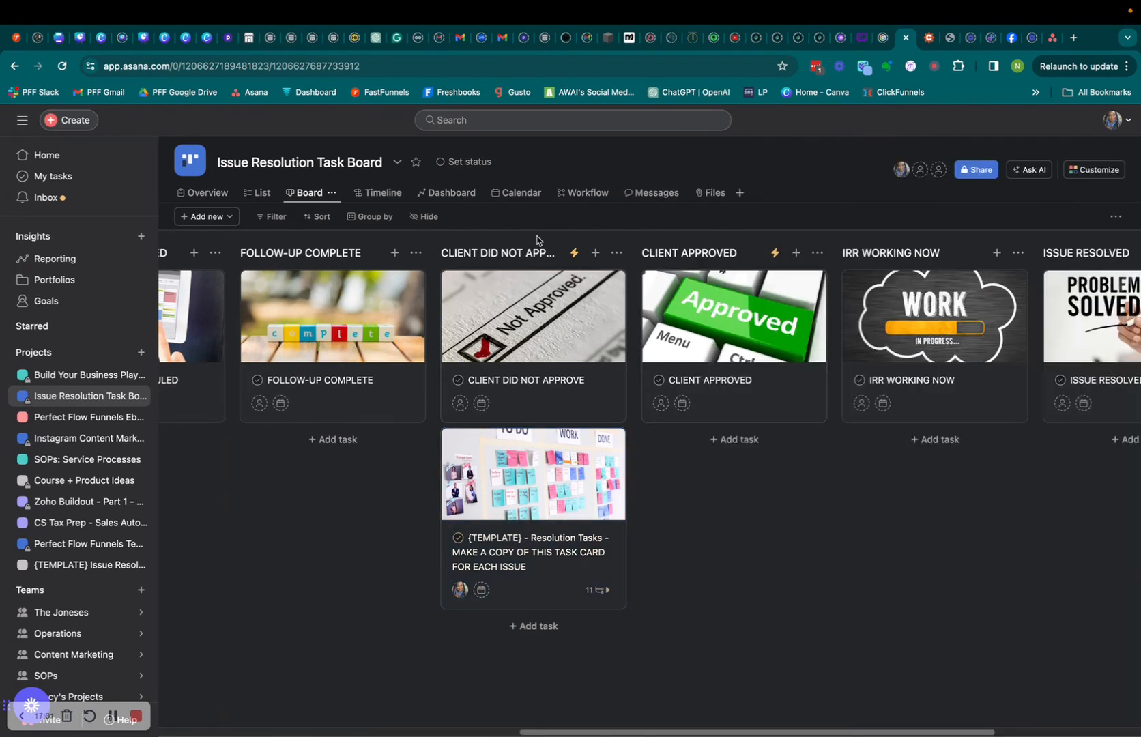
left_click(574, 253)
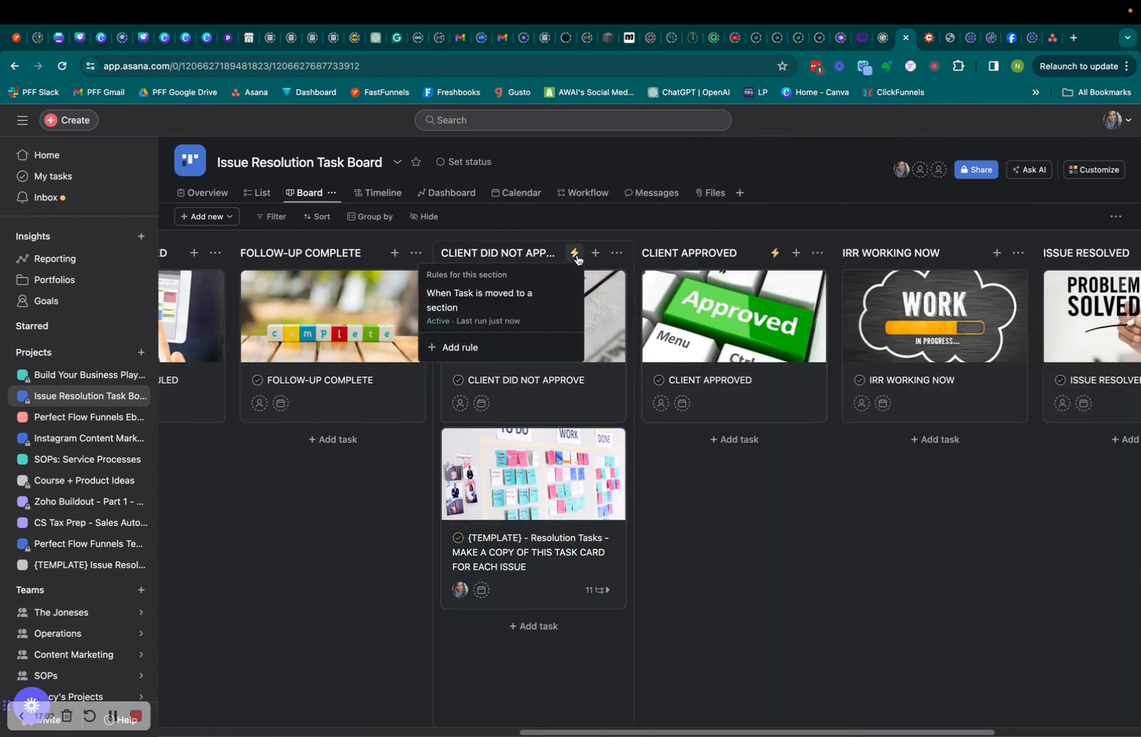
left_click(454, 307)
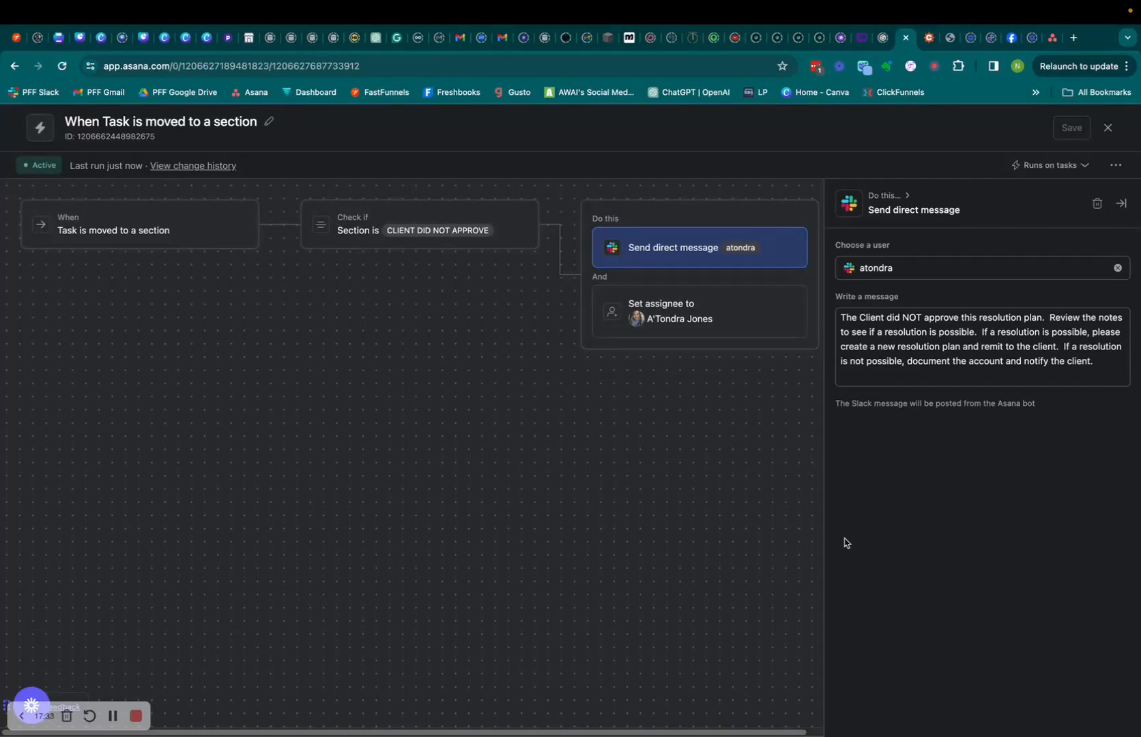
left_click(1108, 127)
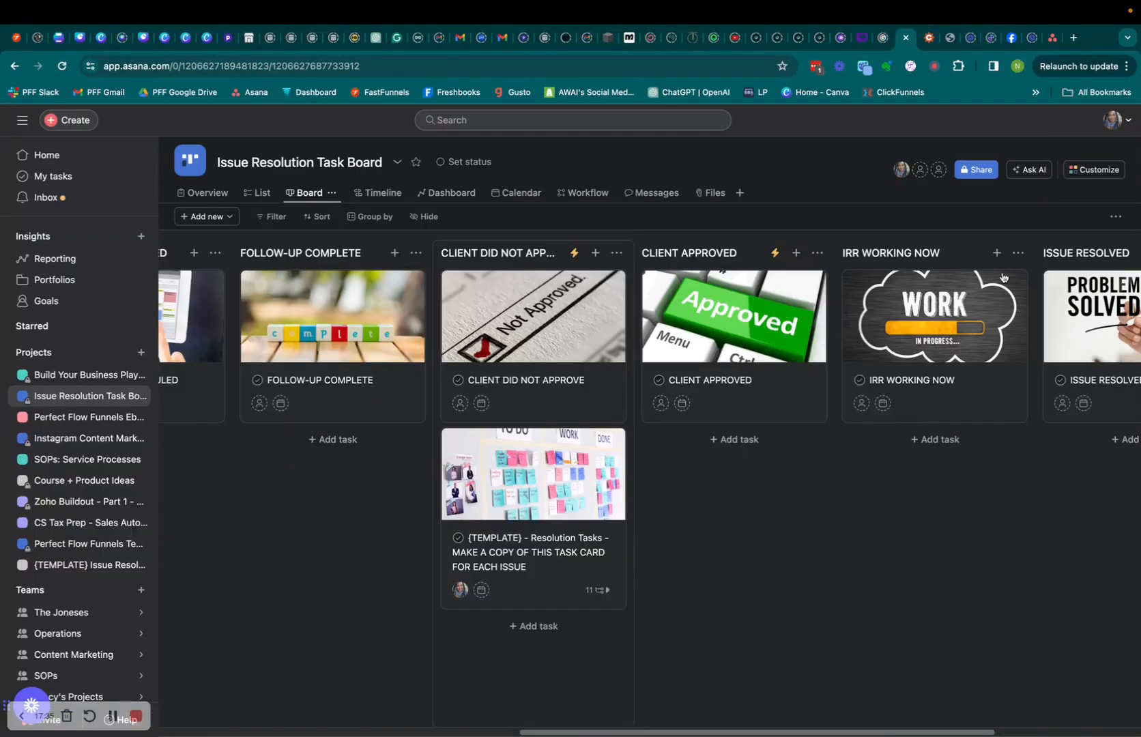
Put the template card in CLIENT APPROVED and review that section's rule message.
left_click_drag(514, 463, 706, 469)
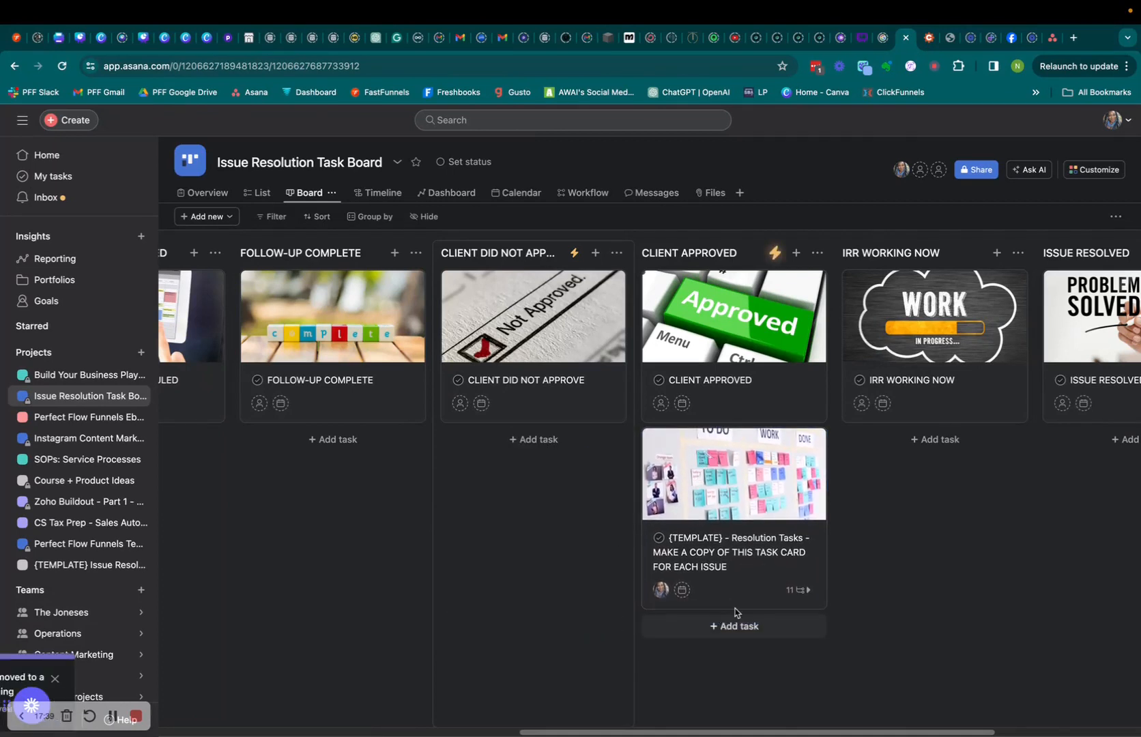
left_click(771, 253)
left_click(677, 309)
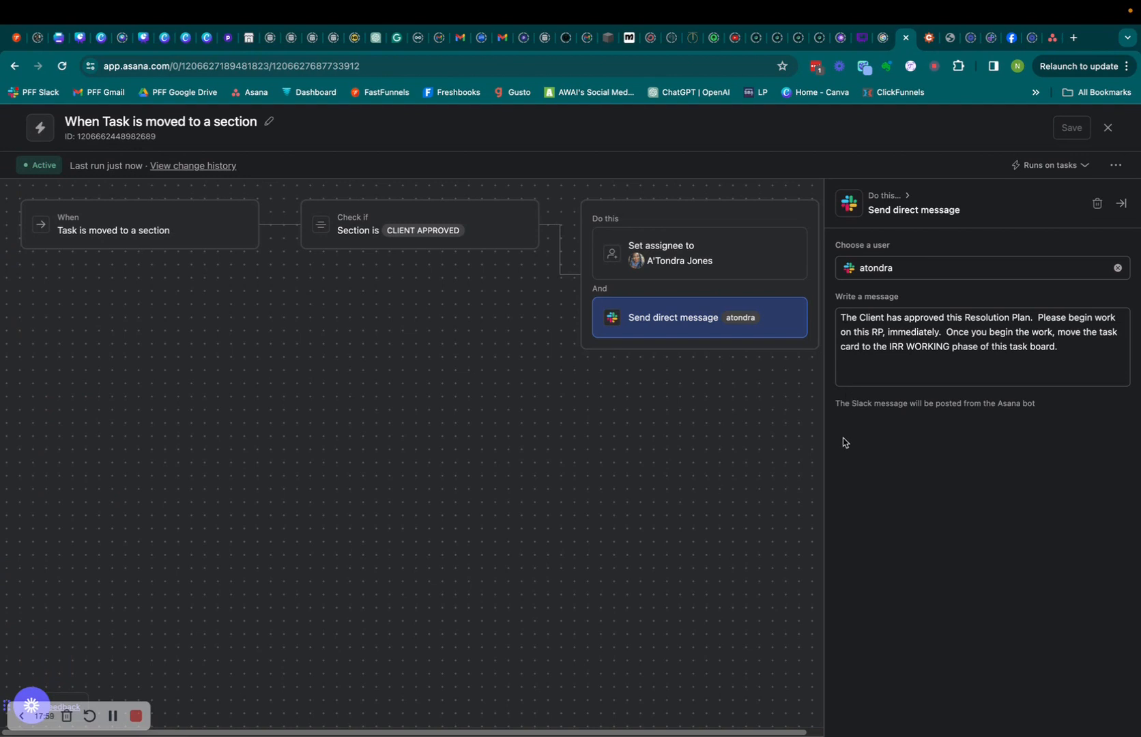
left_click(1107, 127)
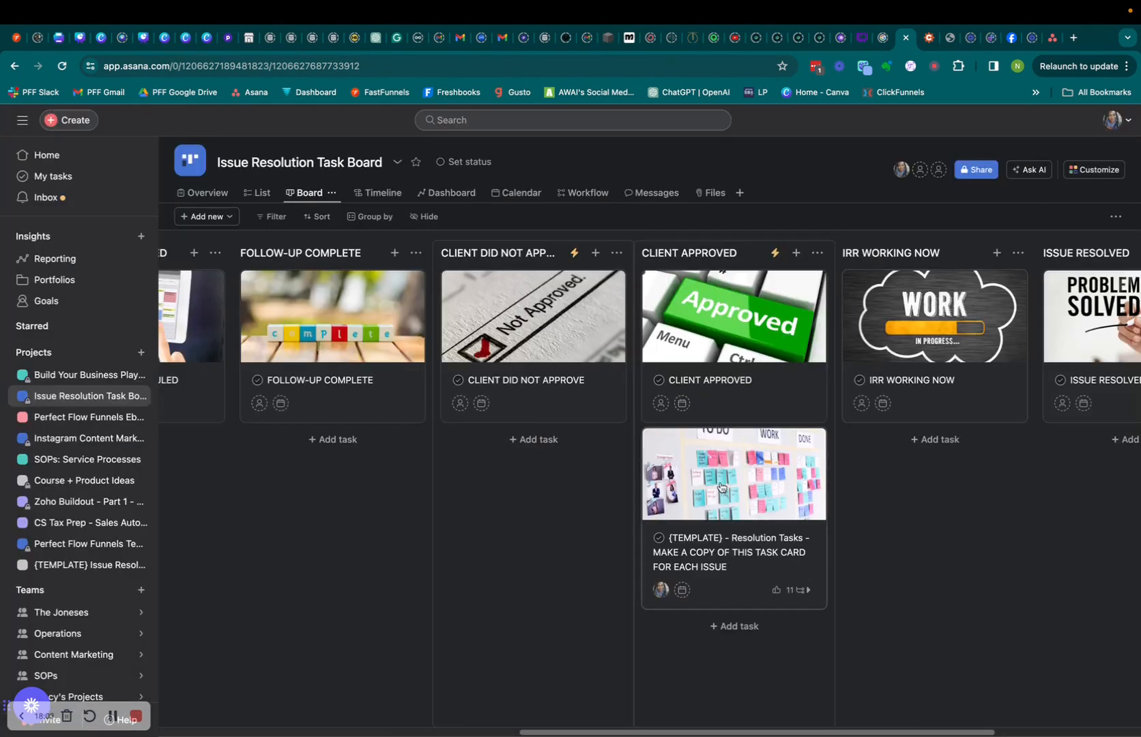
Move the template card to IRR WORKING NOW, then on to ISSUE RESOLVED.
left_click_drag(721, 486, 921, 495)
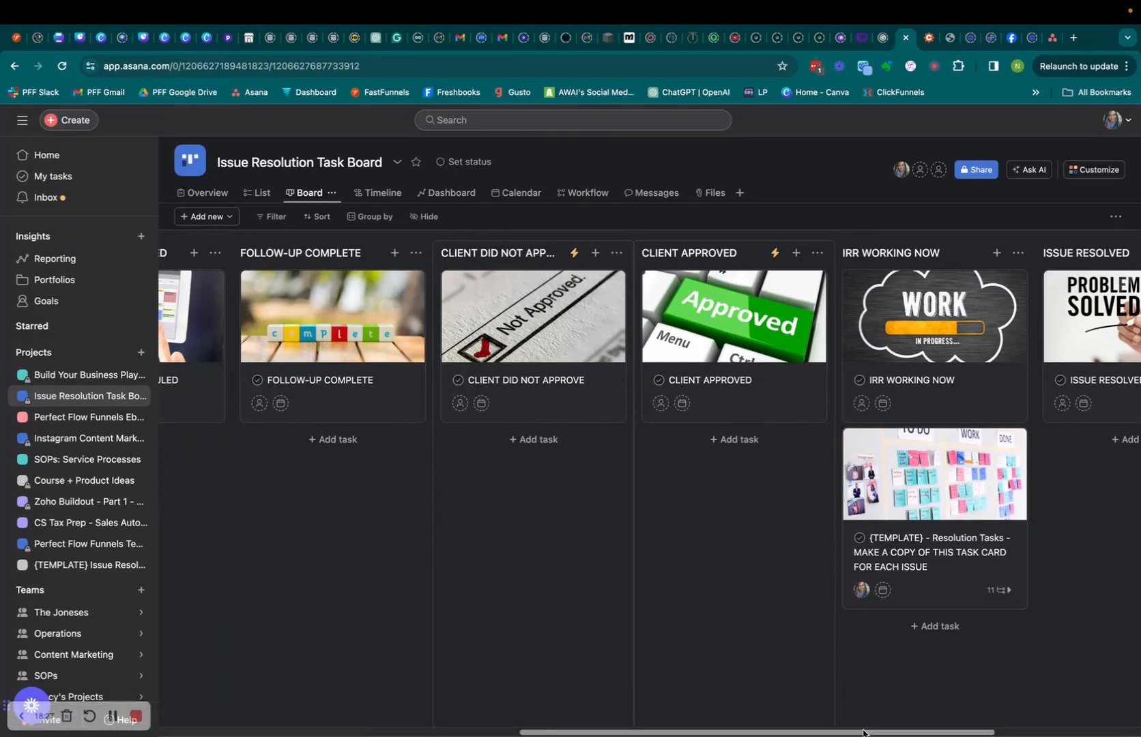
left_click_drag(866, 732, 1069, 734)
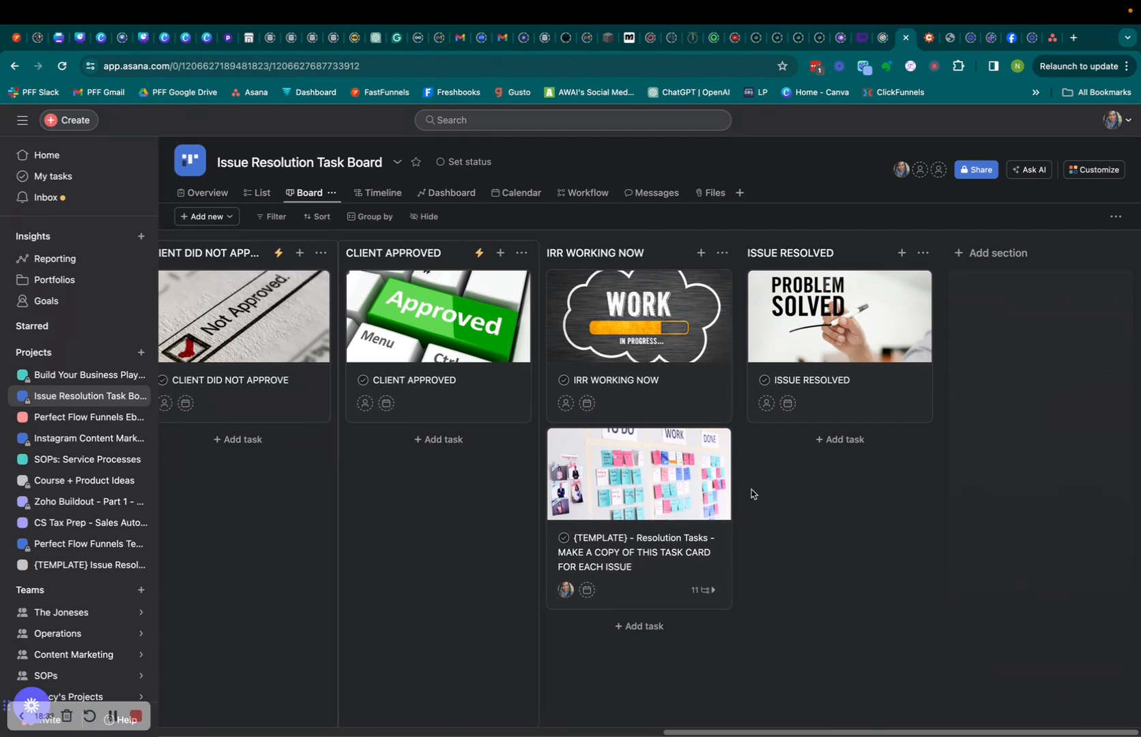
left_click_drag(628, 470, 830, 471)
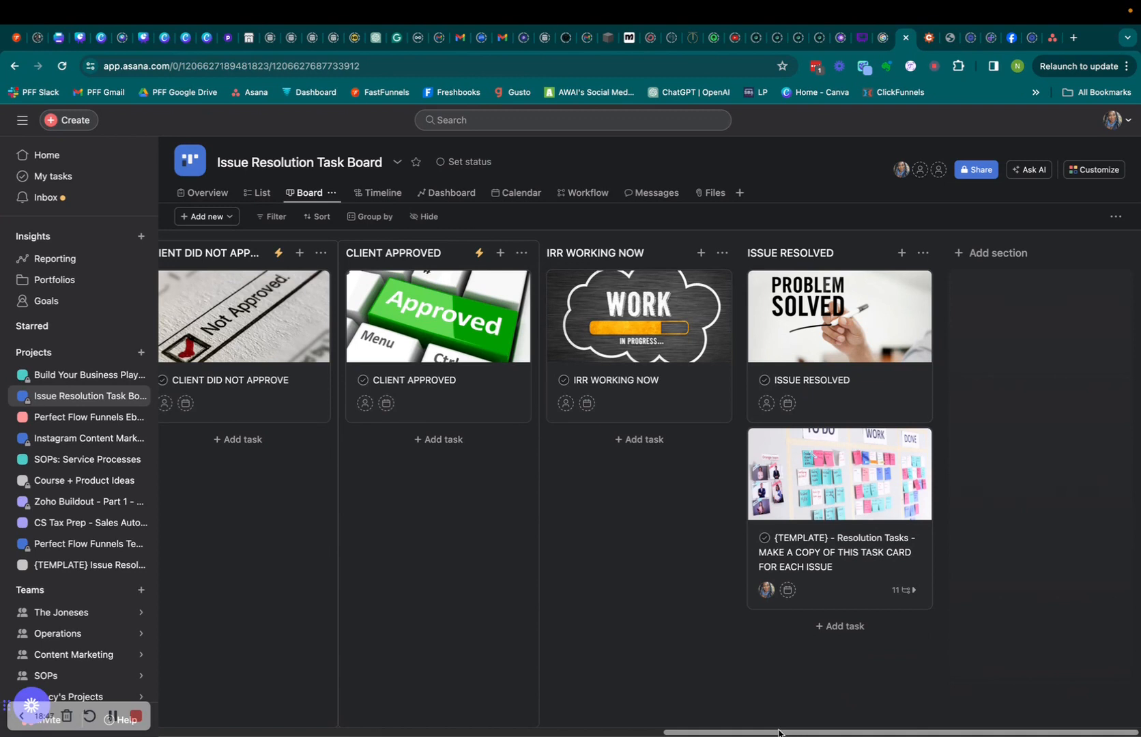
left_click_drag(778, 733, 269, 734)
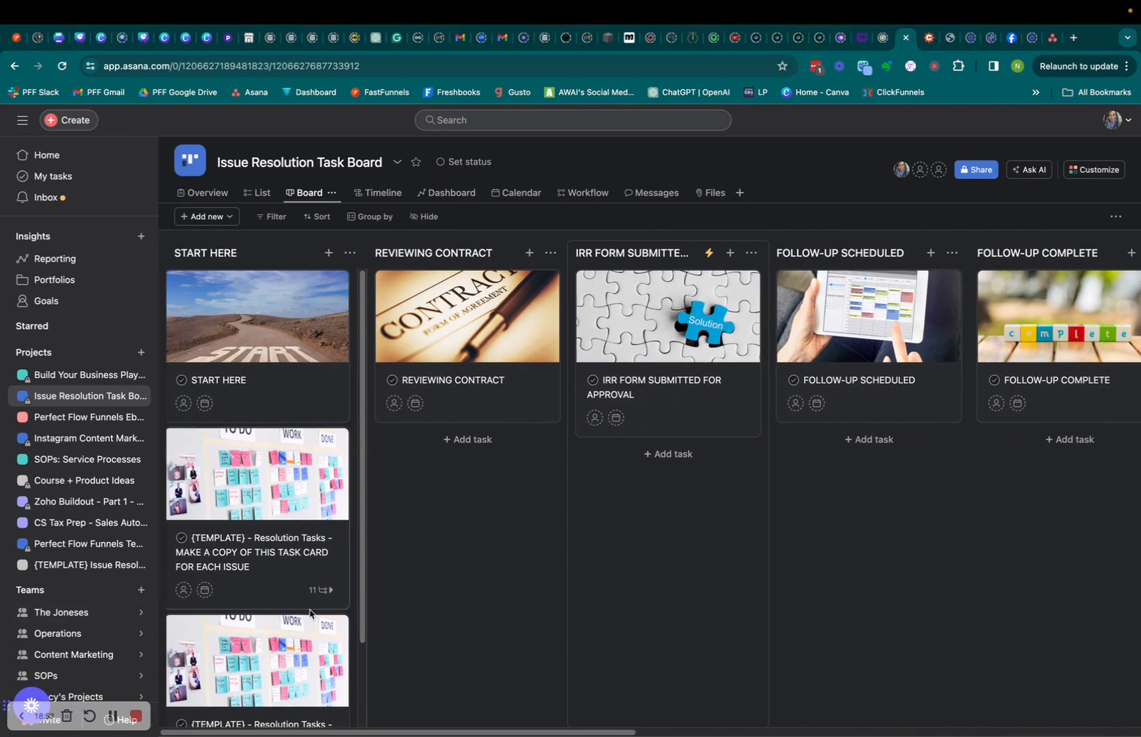